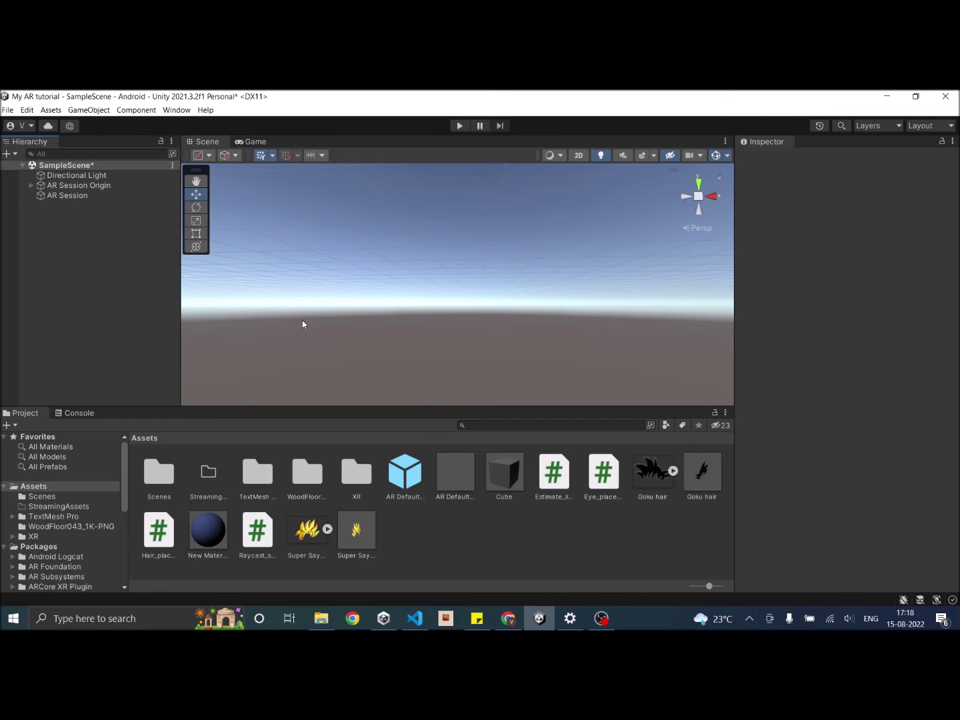
- Add a TextMeshPro UI button to the scene and rename it Capture
click(8, 154)
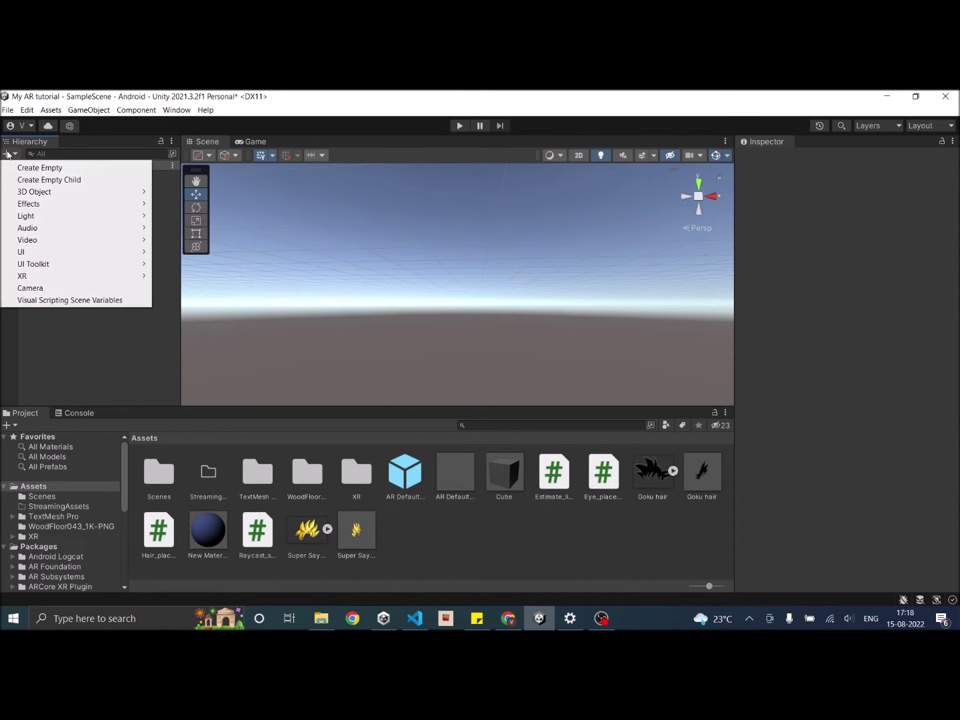
mouse_move(67, 252)
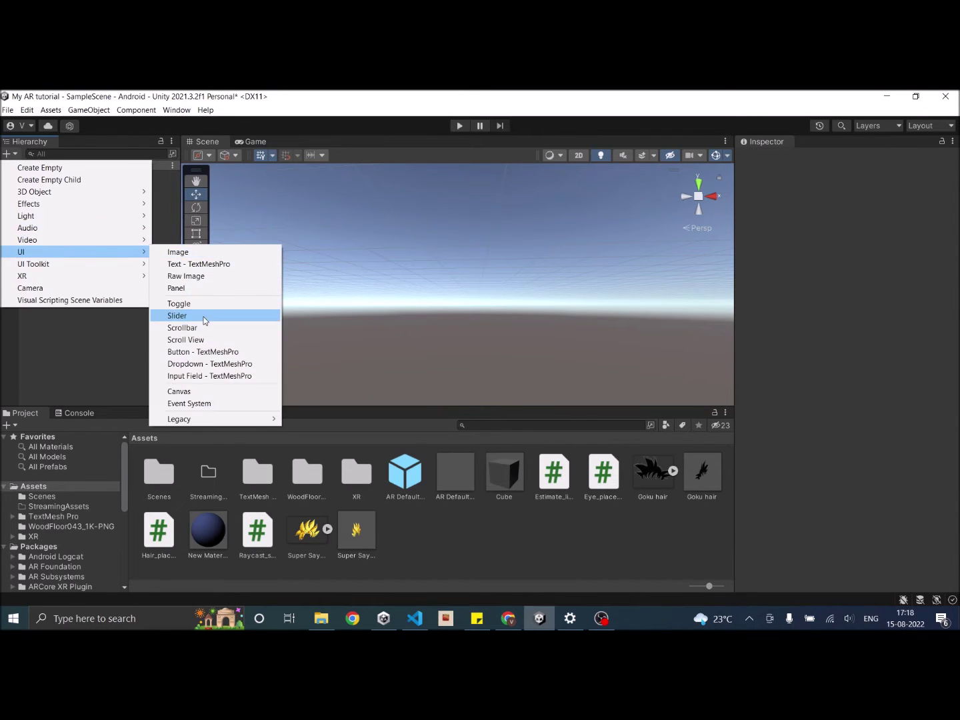
click(206, 354)
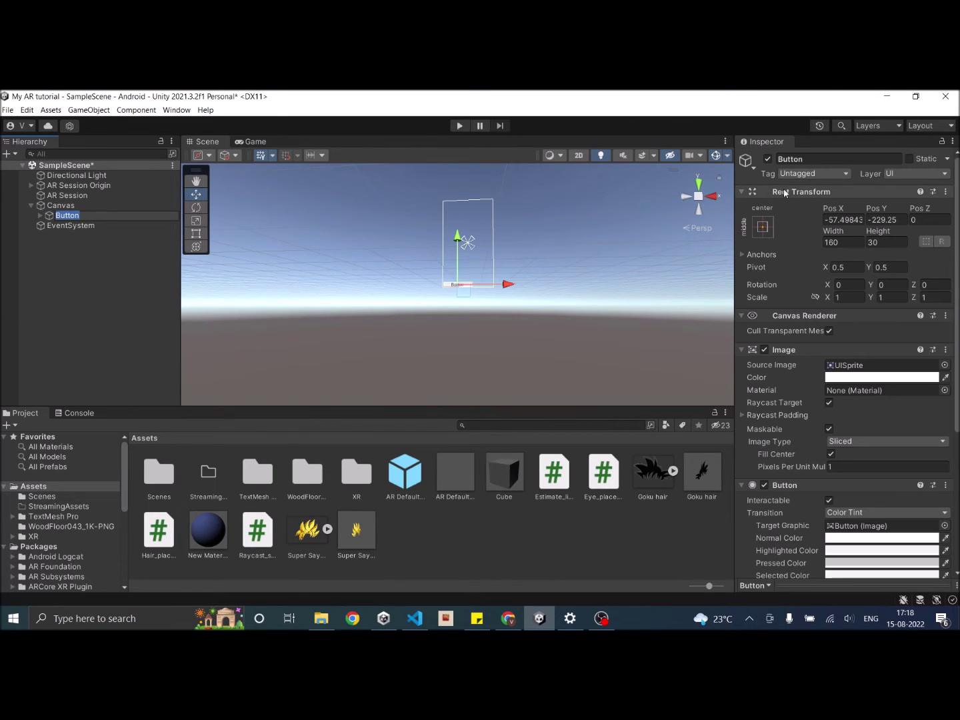
double_click(824, 161)
text(Ca)
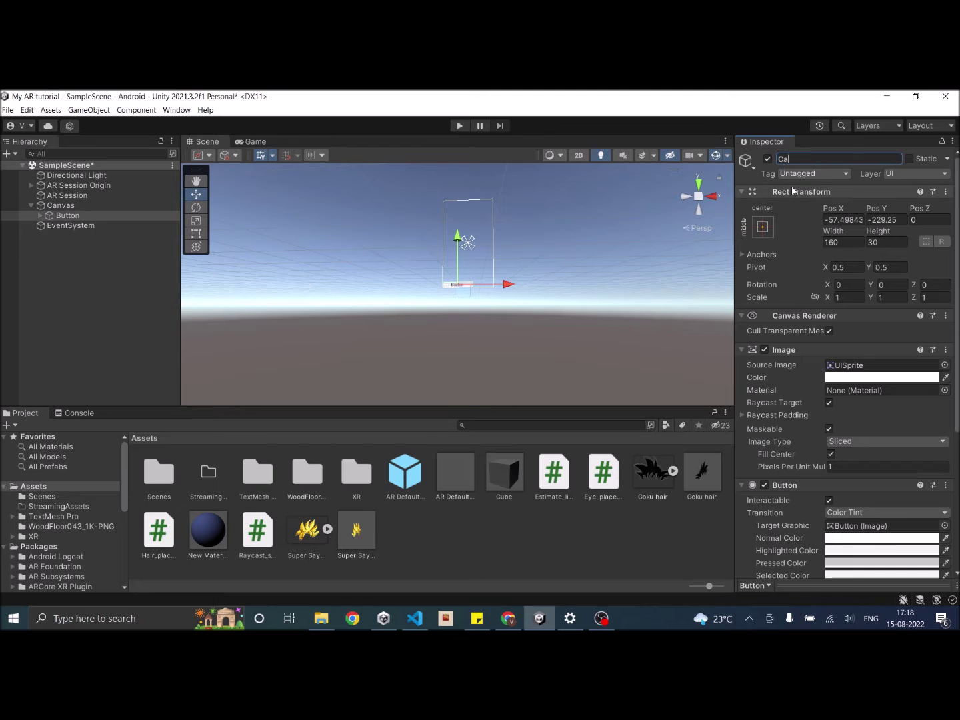
text(pture)
key(Return)
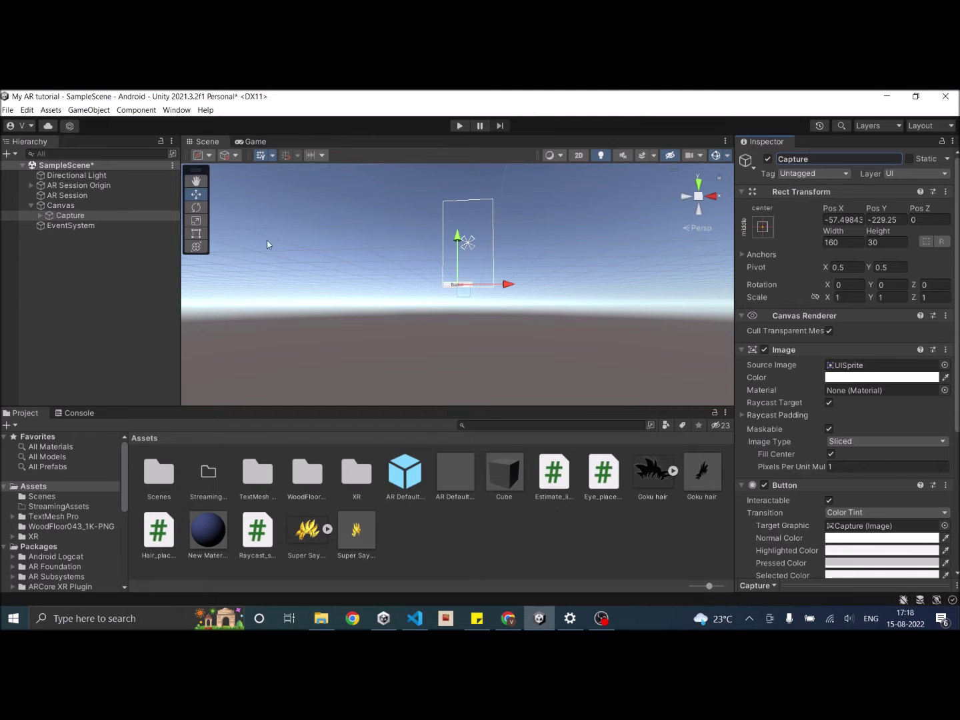
- Change the button's Text (TMP) label from Button to Capture
click(40, 216)
click(80, 226)
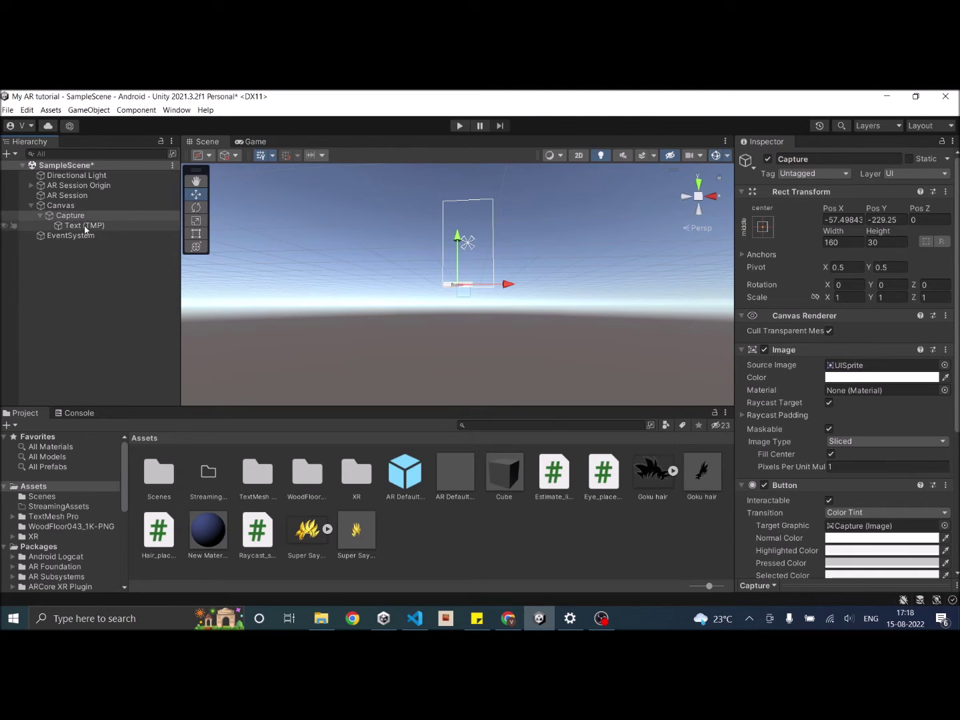
click(820, 395)
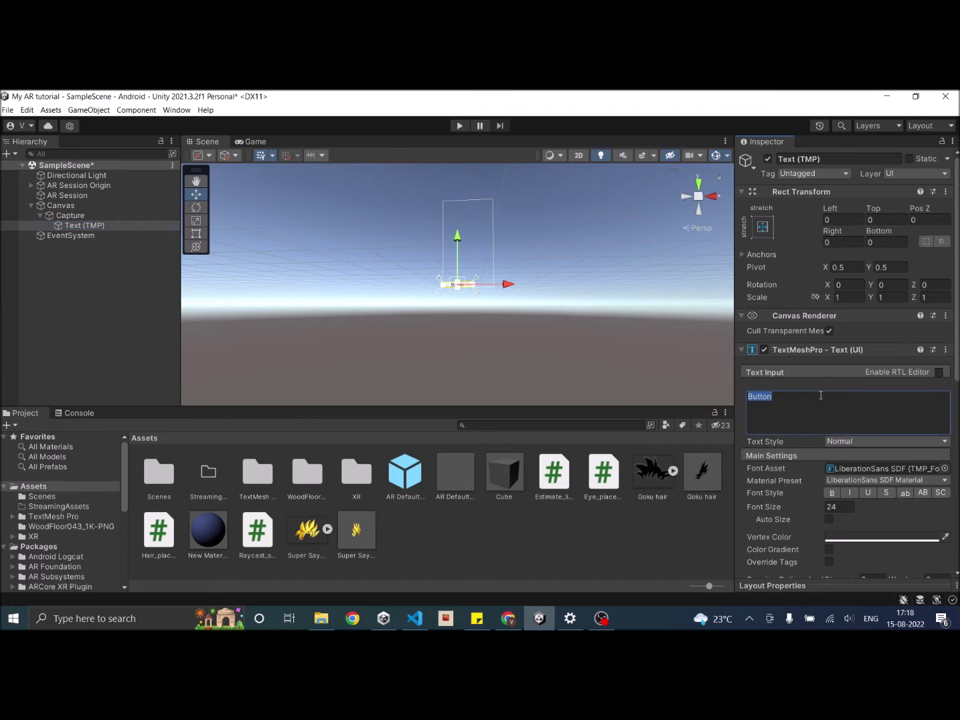
text(Capture)
key(Return)
- Select and frame the Capture button, then set its Source Image to the round Knob sprite
click(105, 364)
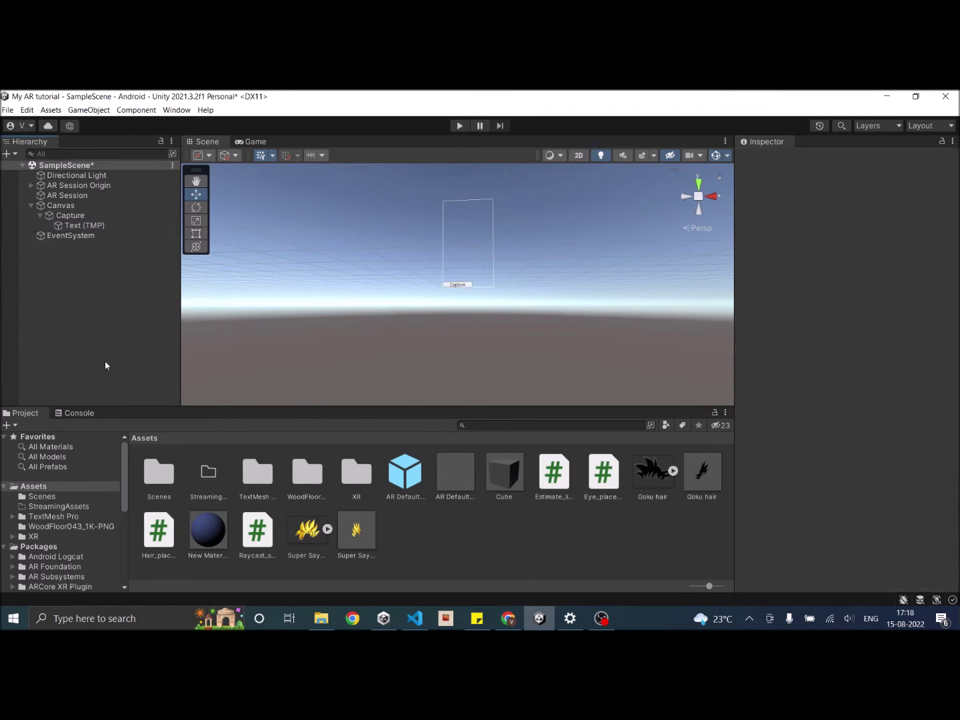
double_click(69, 215)
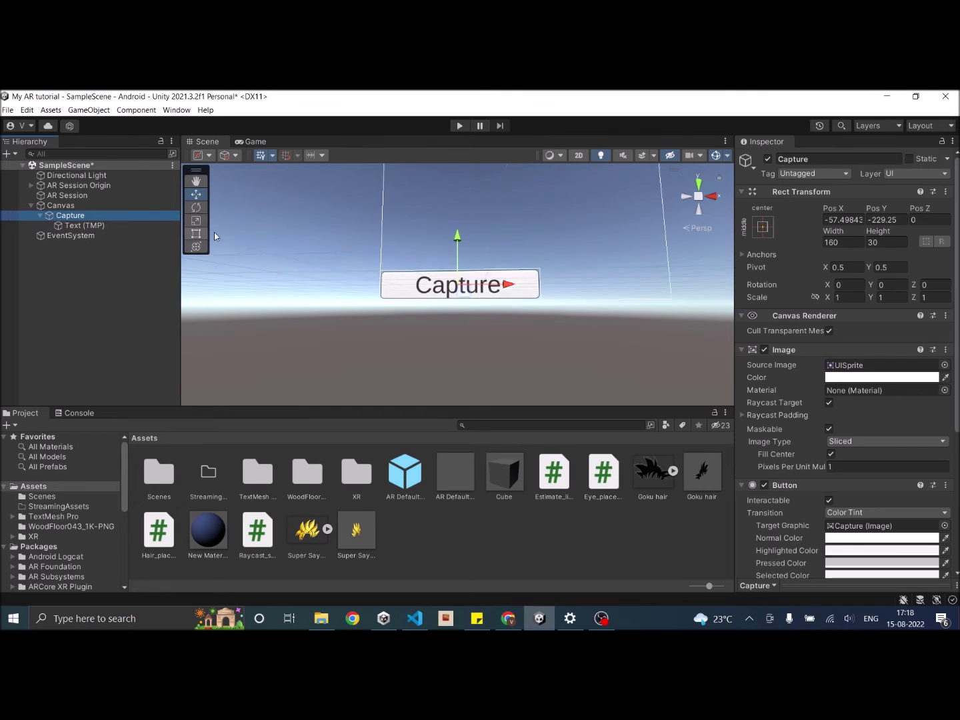
scroll(479, 314, up, 1)
scroll(517, 268, down, 3)
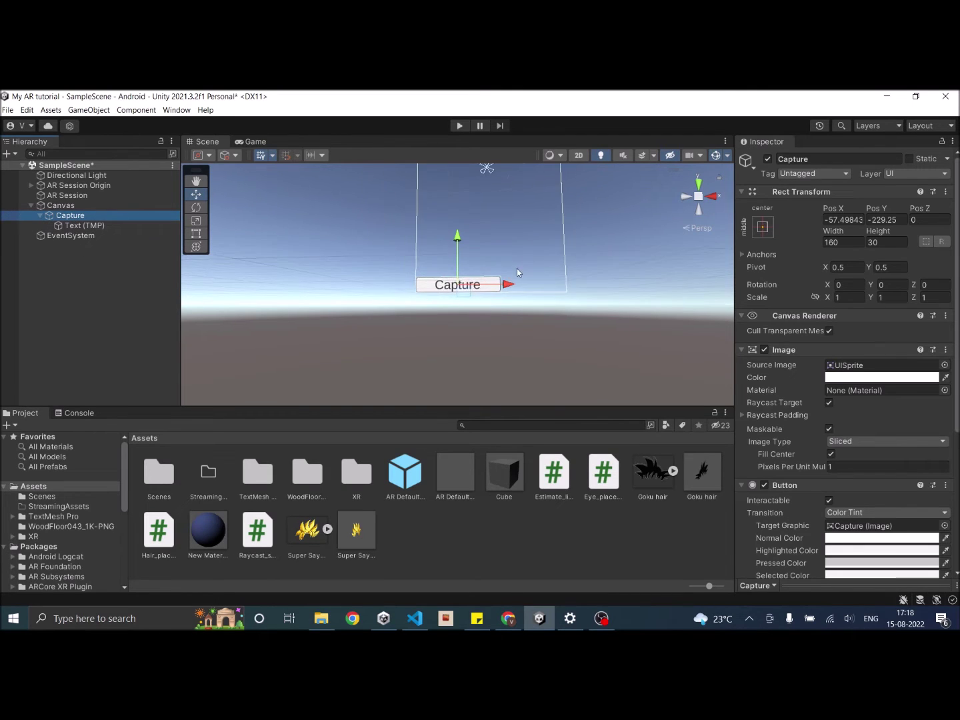
middle_drag(516, 268, 519, 291)
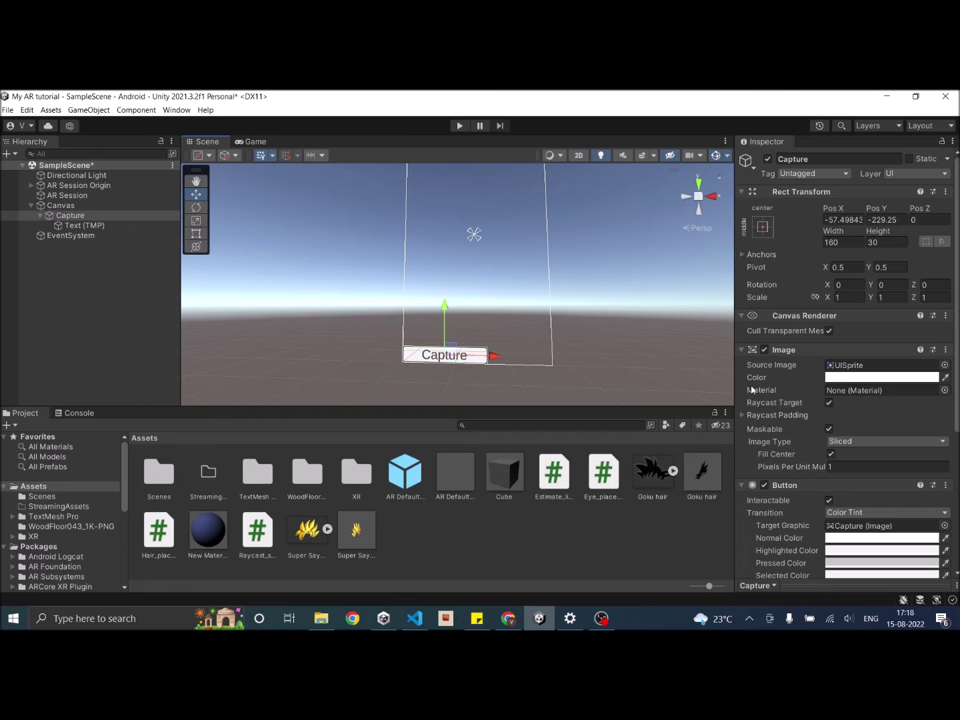
click(945, 365)
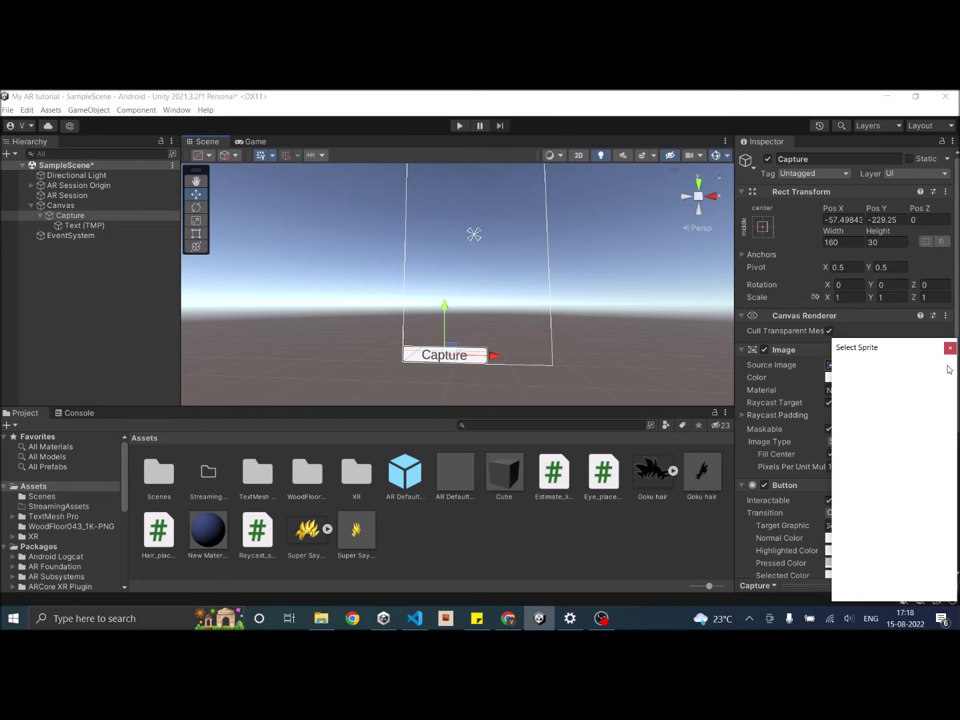
click(916, 455)
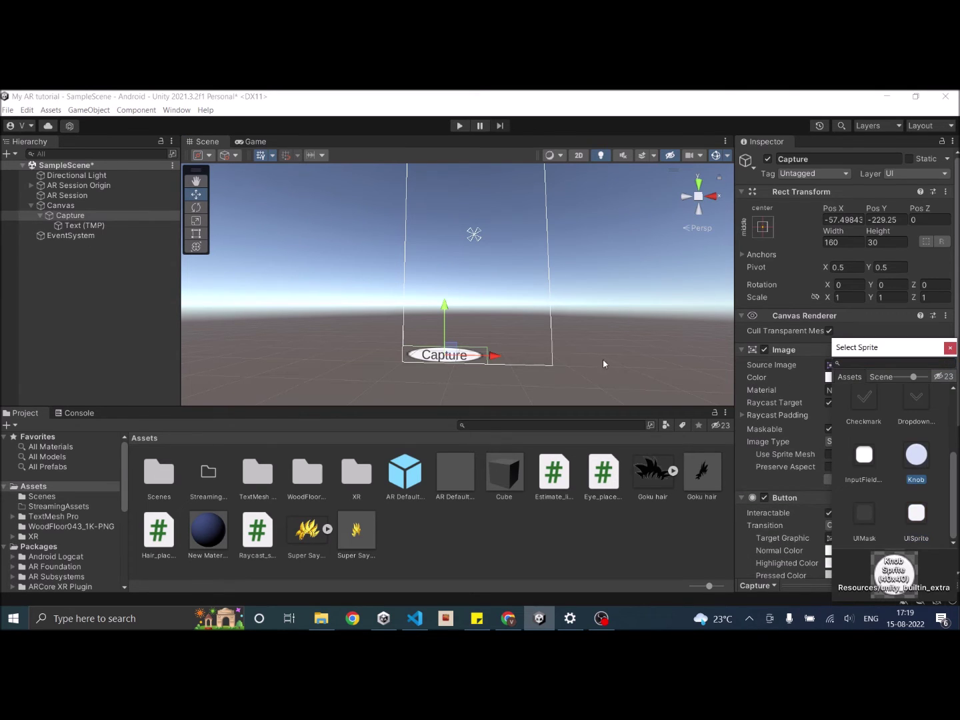
- Set the button's Height to 160 and drag it higher on the canvas
click(884, 242)
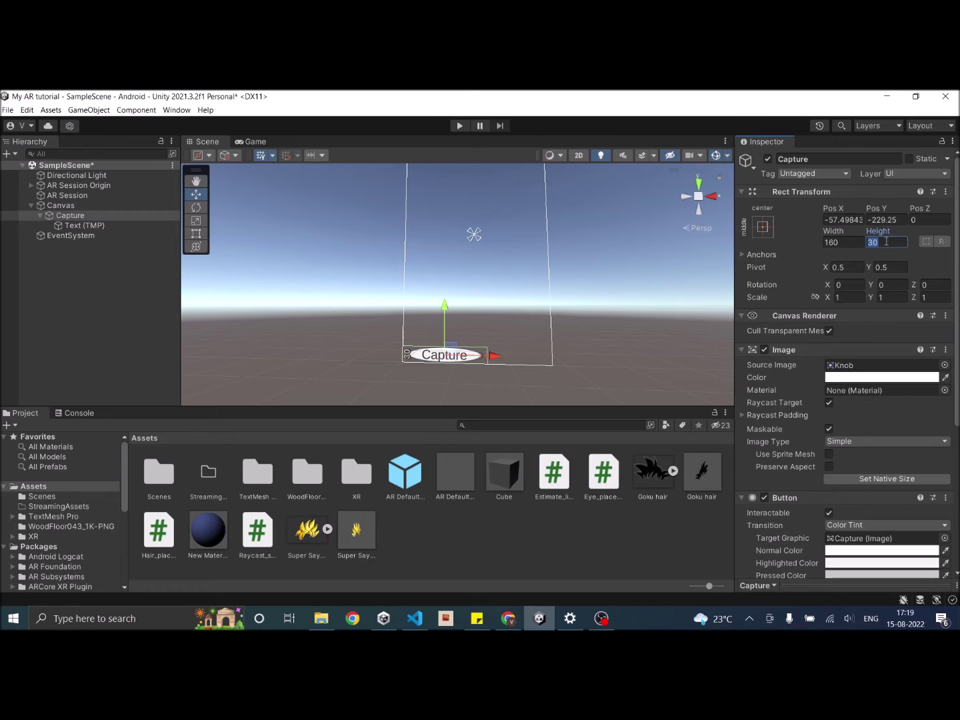
text(160)
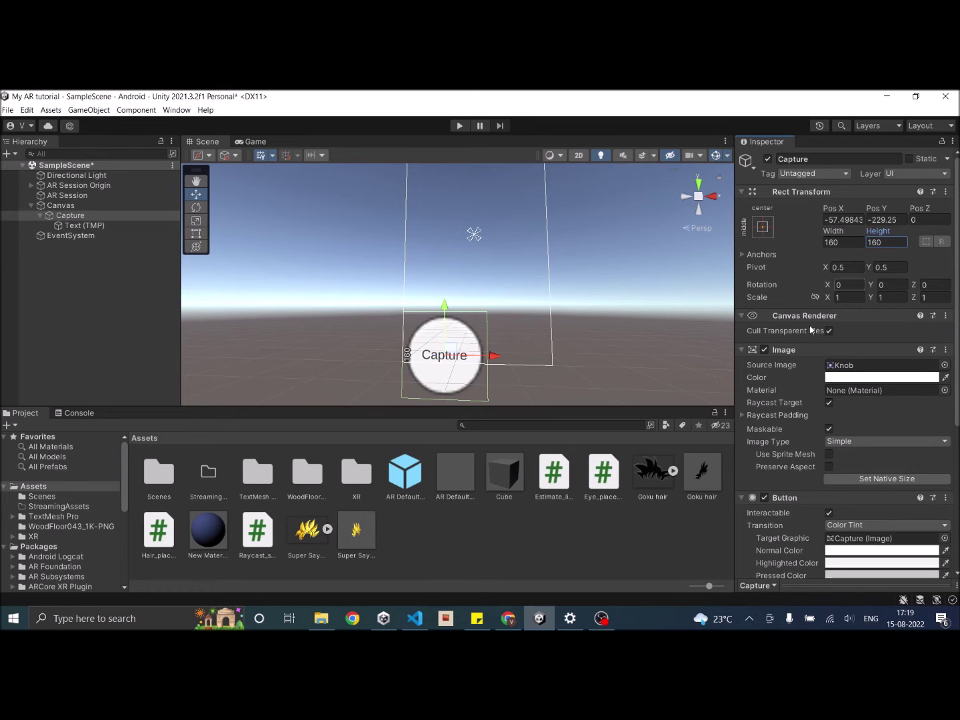
drag(443, 310, 440, 255)
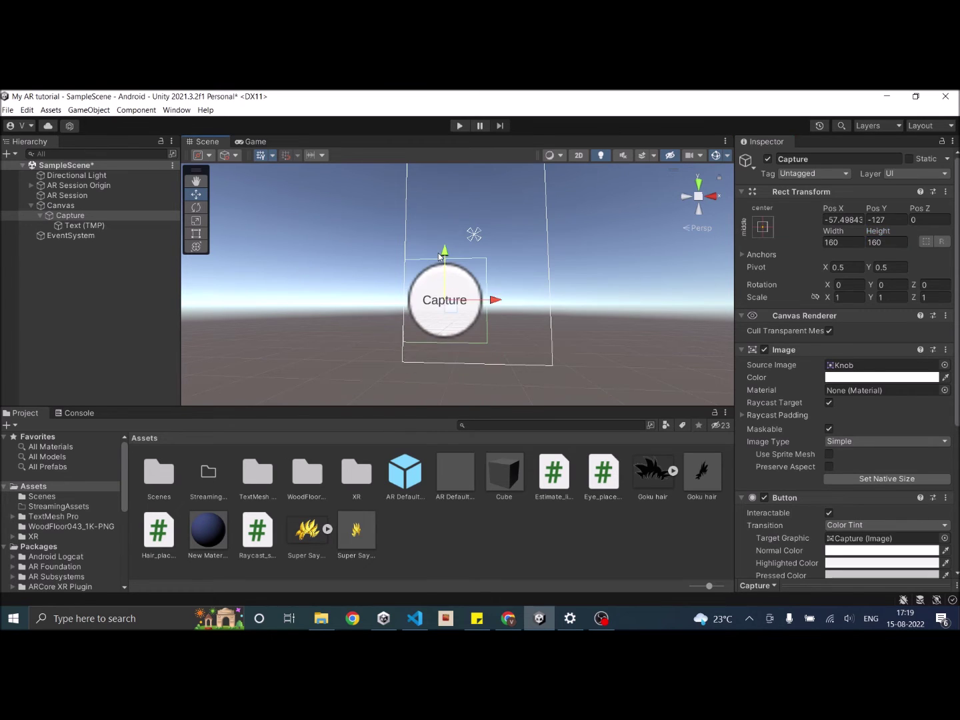
- Shift the Capture button right and resize it to 70 × 70, checking it in Game view
drag(496, 299, 527, 298)
click(257, 143)
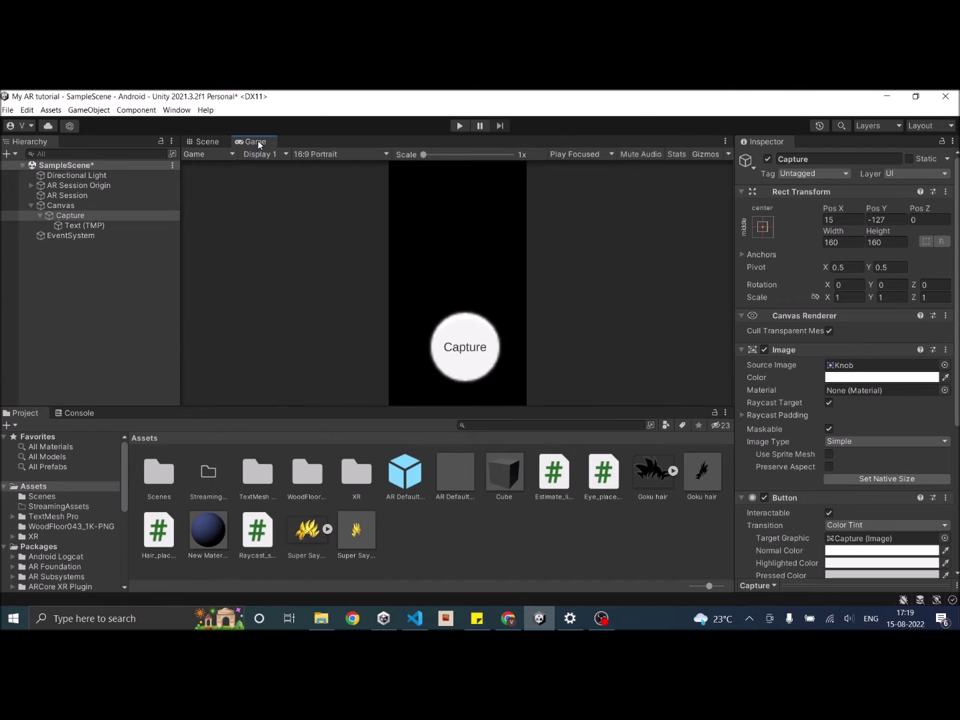
click(209, 143)
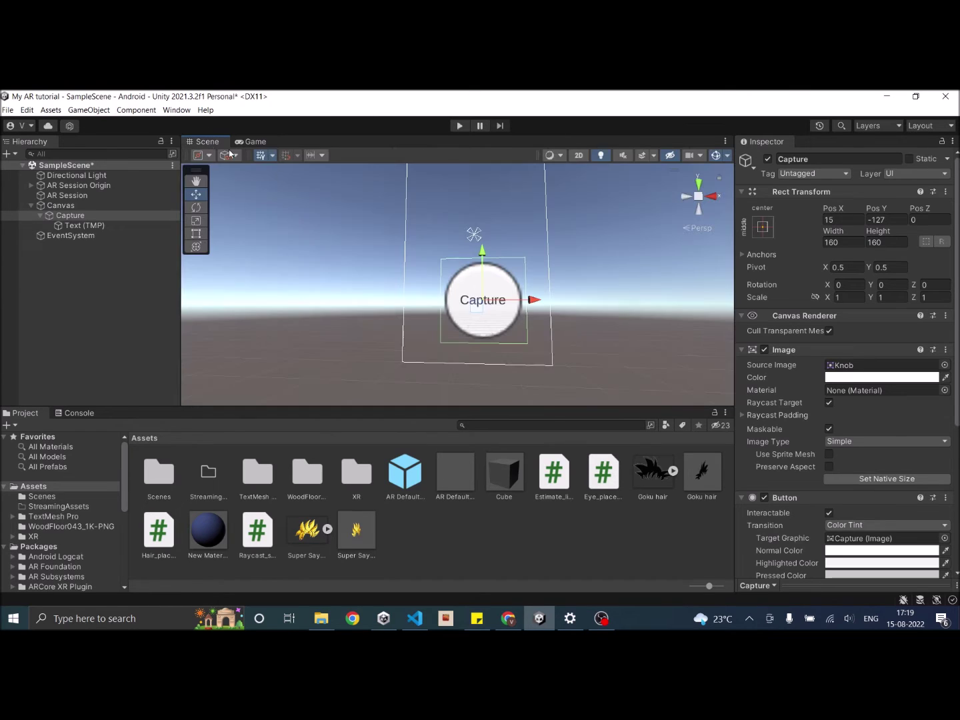
click(849, 242)
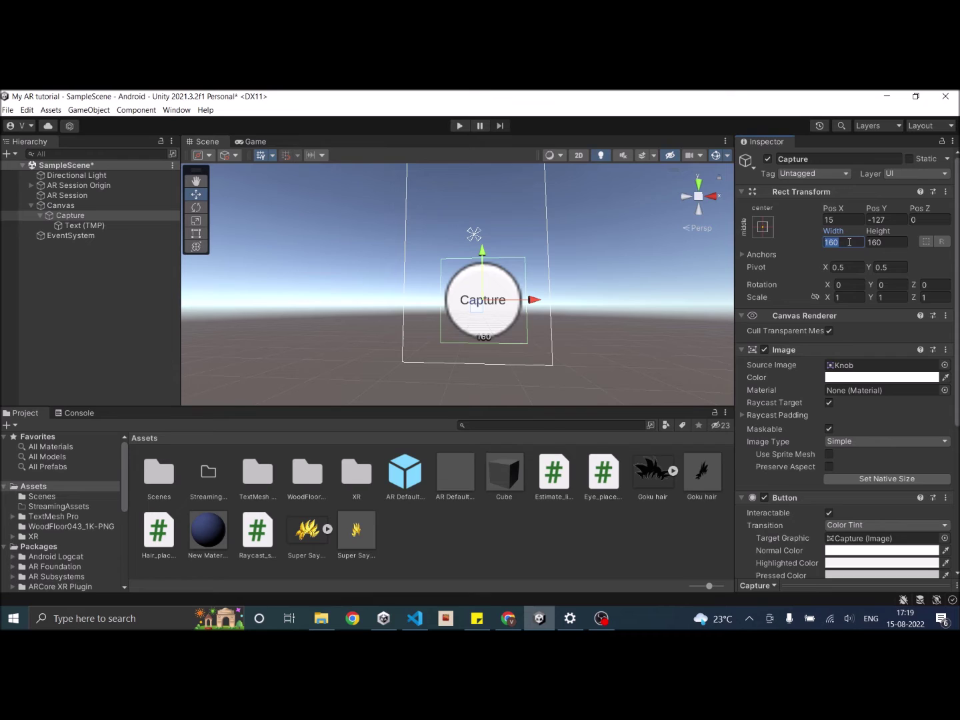
text(70)
click(889, 243)
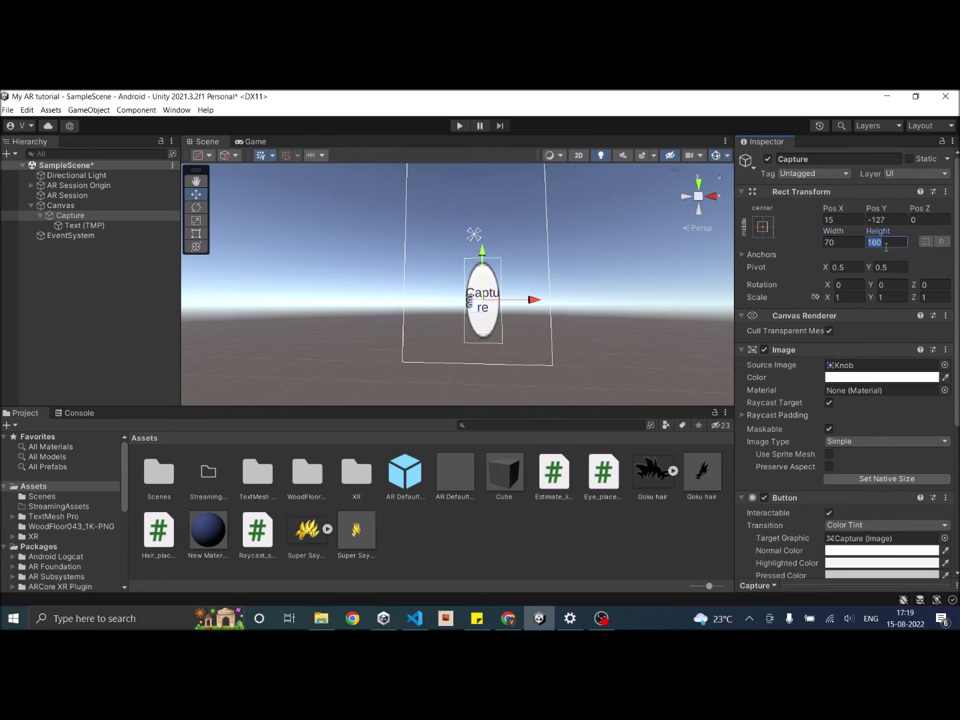
text(70)
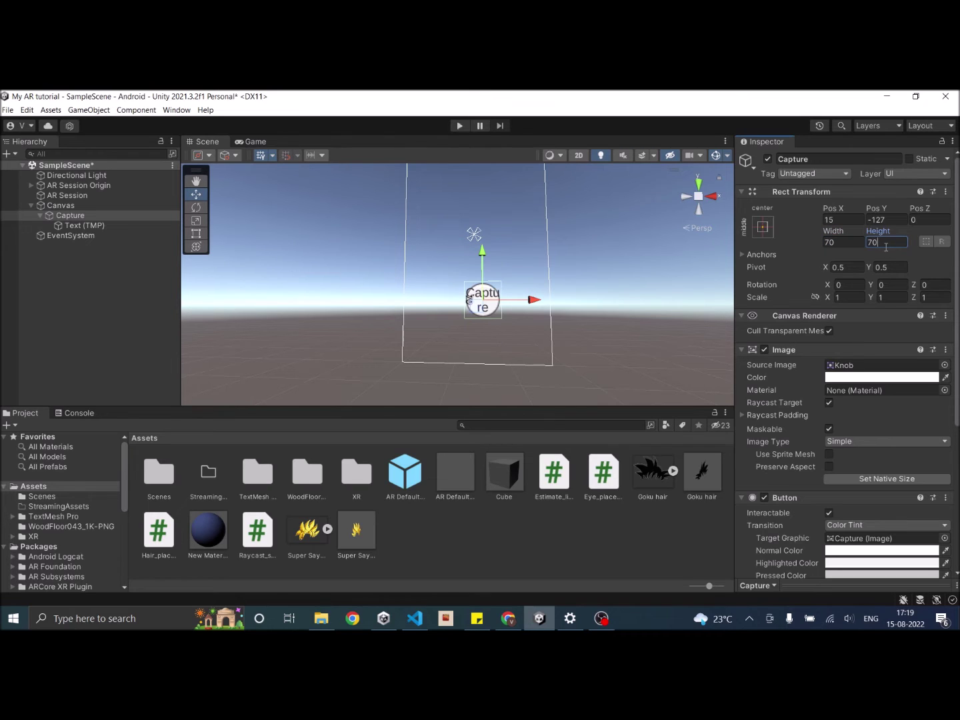
click(257, 143)
click(206, 140)
- Move the button lower near the bottom, enable Auto Size on its label, and preview in game
drag(482, 253, 482, 280)
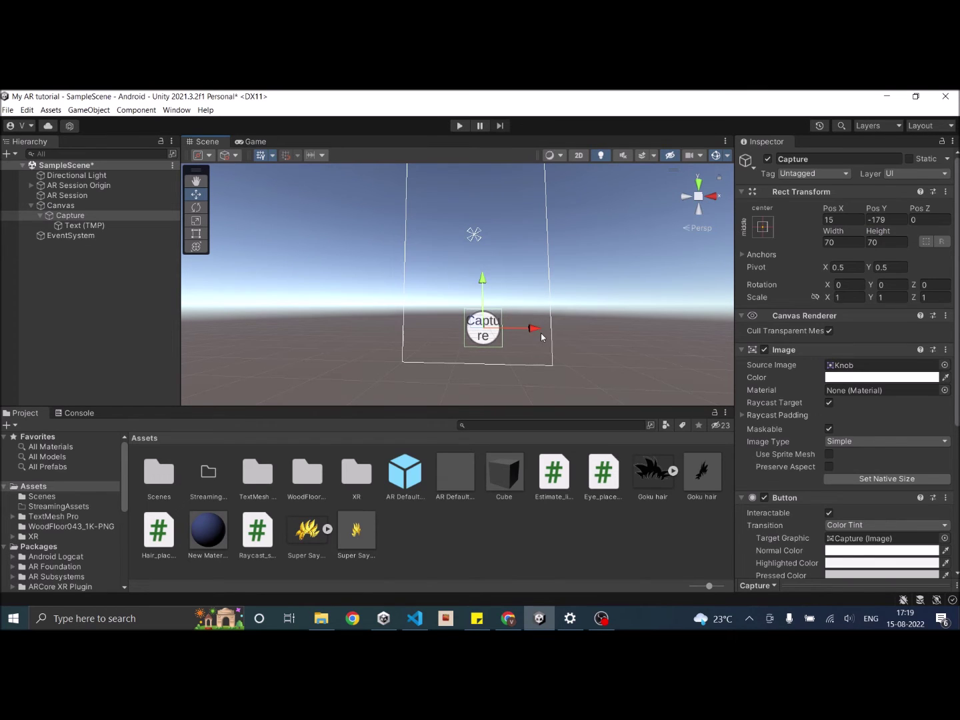
drag(483, 328, 478, 328)
click(86, 229)
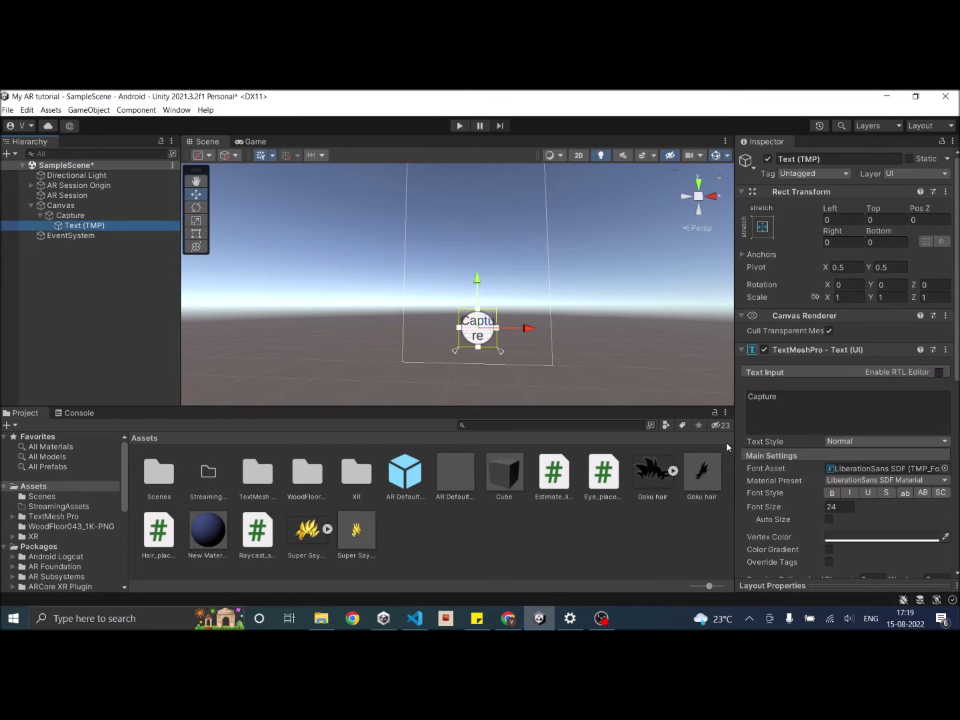
scroll(862, 454, down, 3)
click(829, 418)
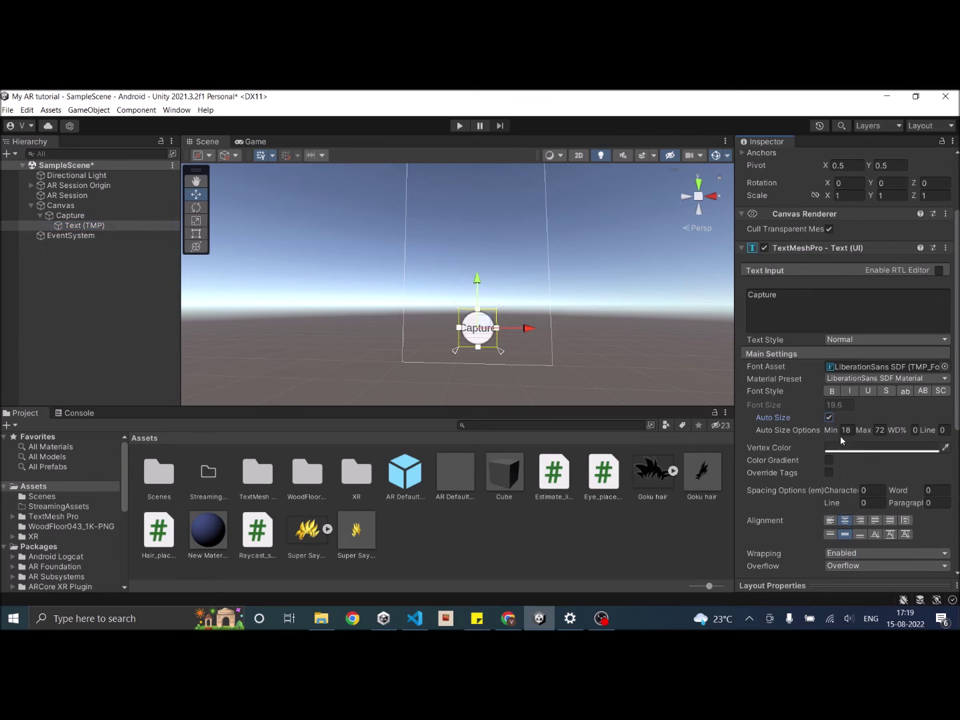
click(257, 141)
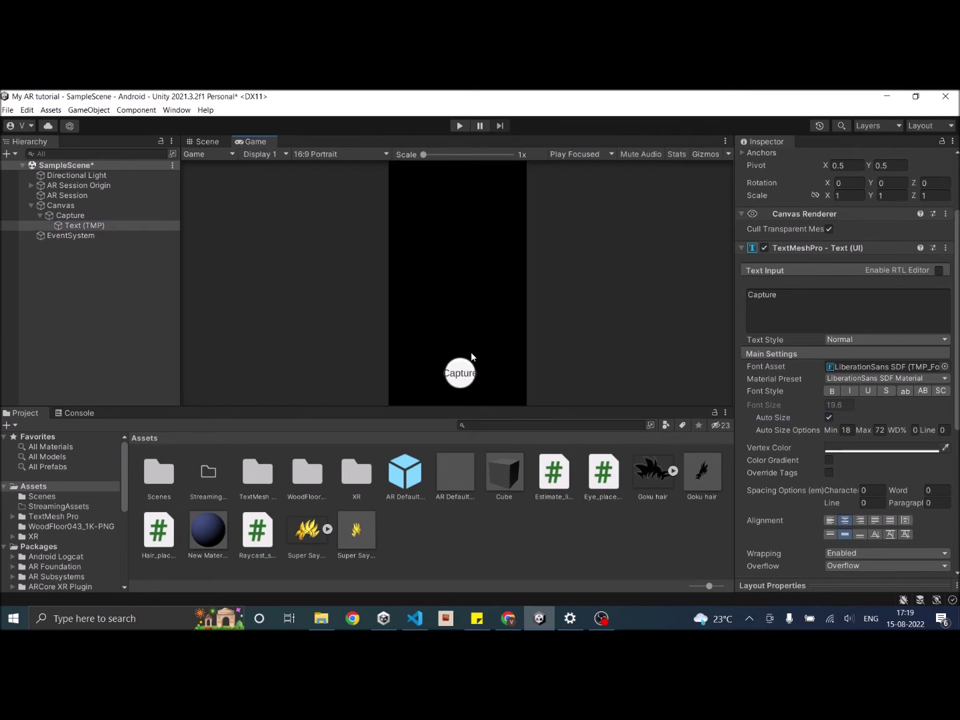
- Check that AR Session Origin has the Raycast_script component, then bring up Raycast_script.cs in VS Code
click(201, 140)
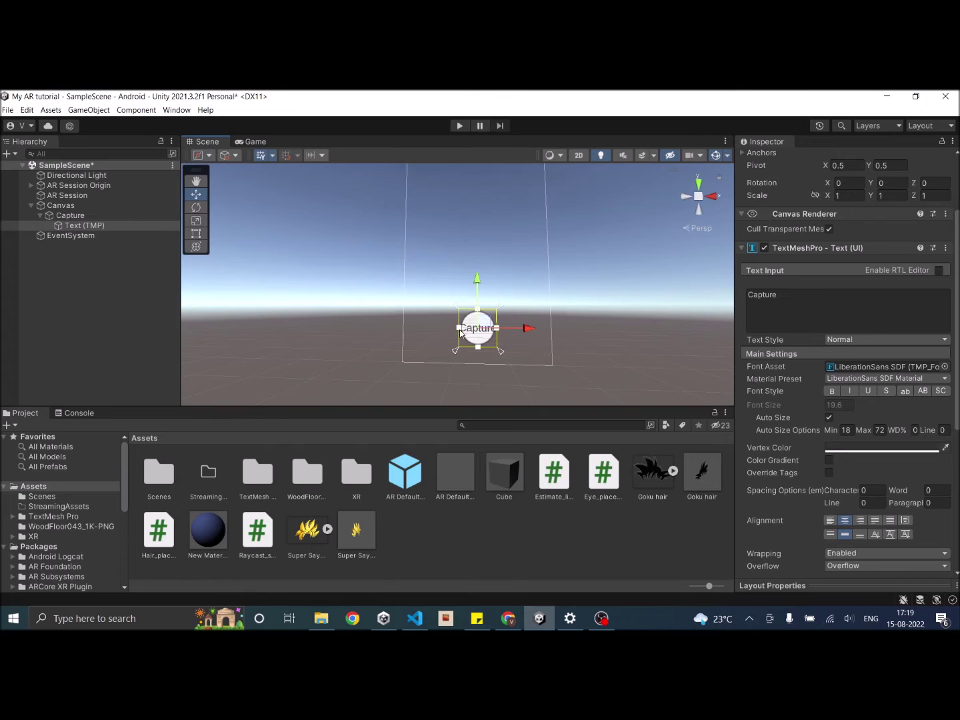
click(101, 275)
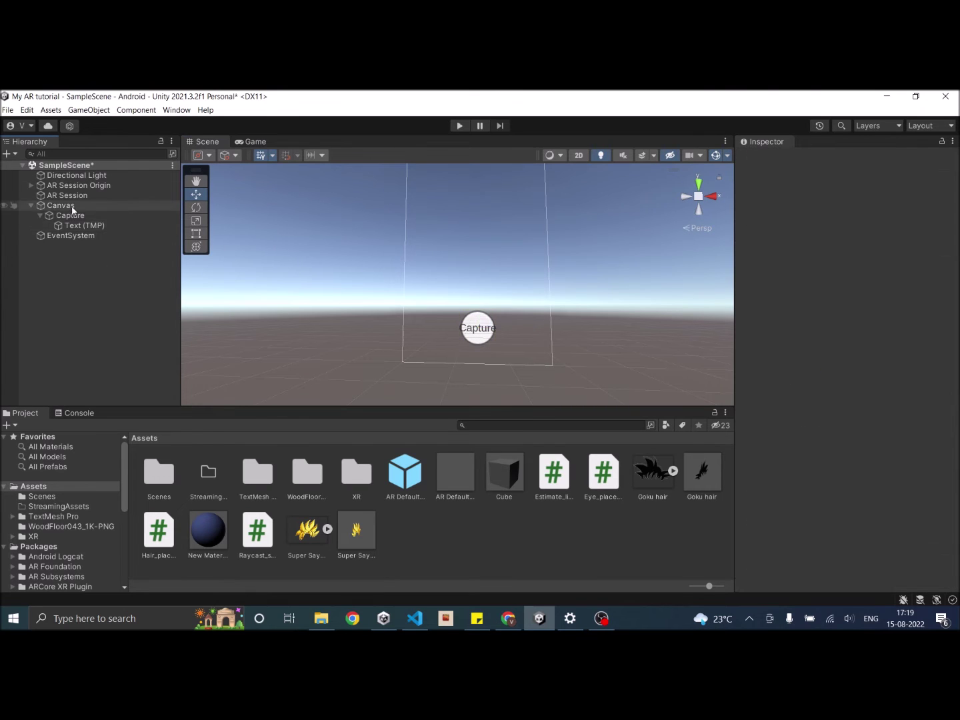
click(80, 185)
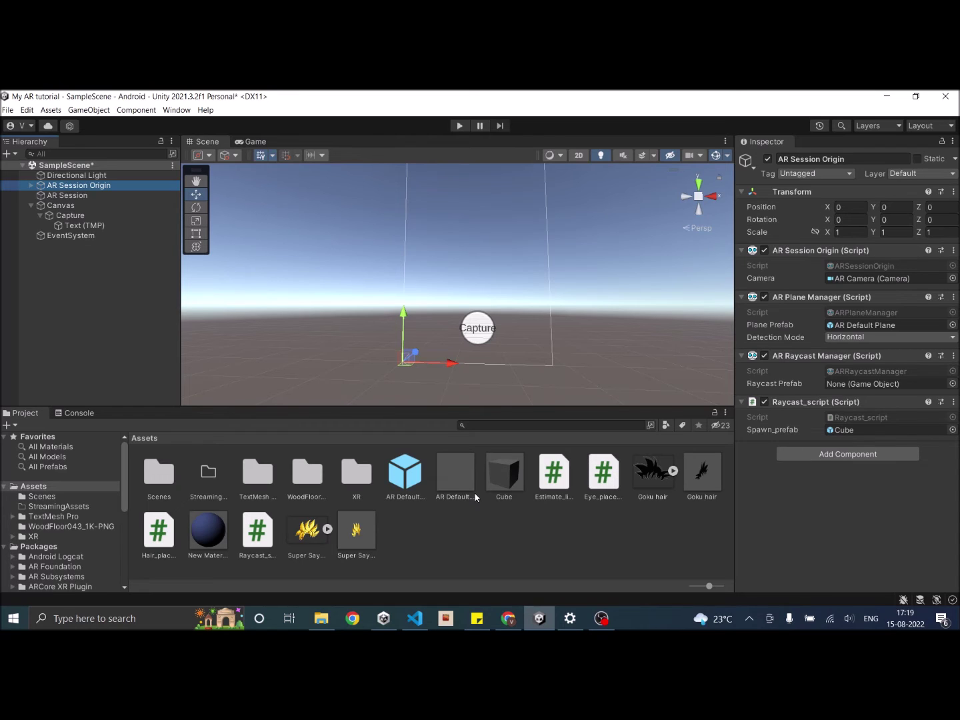
click(415, 618)
- Below Update(), declare a new public void Capture_image() method with an empty body
scroll(376, 335, up, 10)
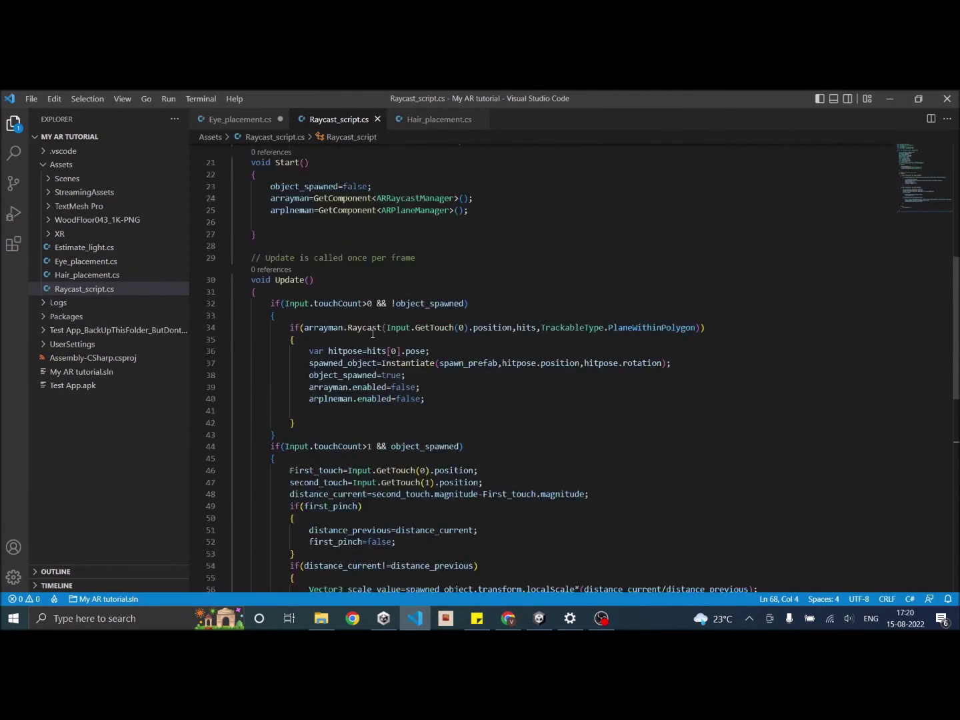
scroll(377, 353, down, 10)
scroll(273, 370, up, 8)
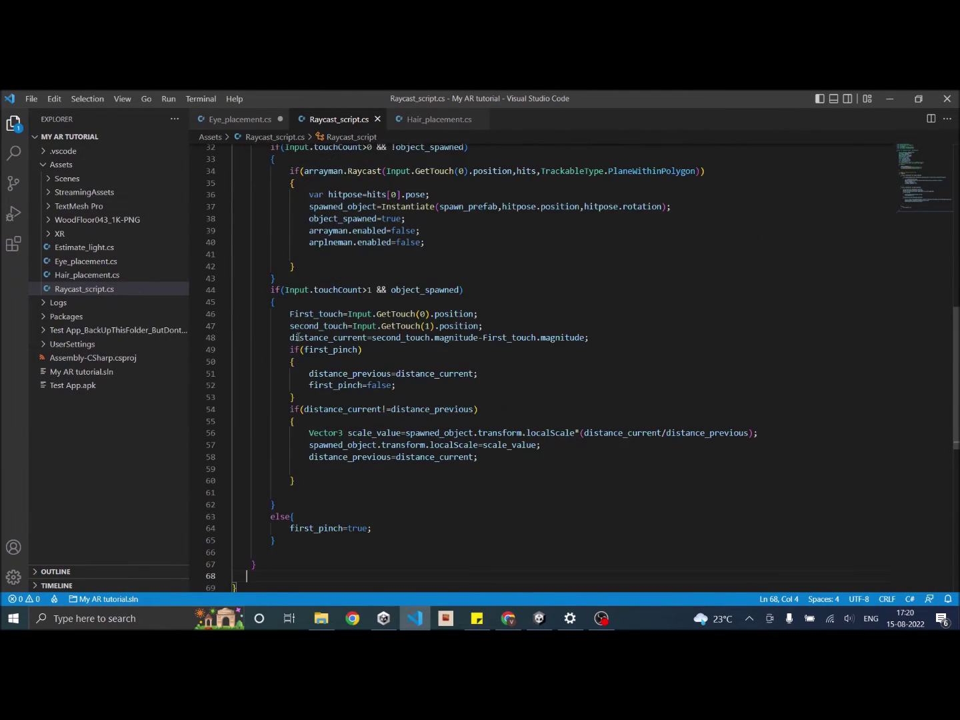
scroll(295, 427, down, 6)
scroll(296, 427, down, 1)
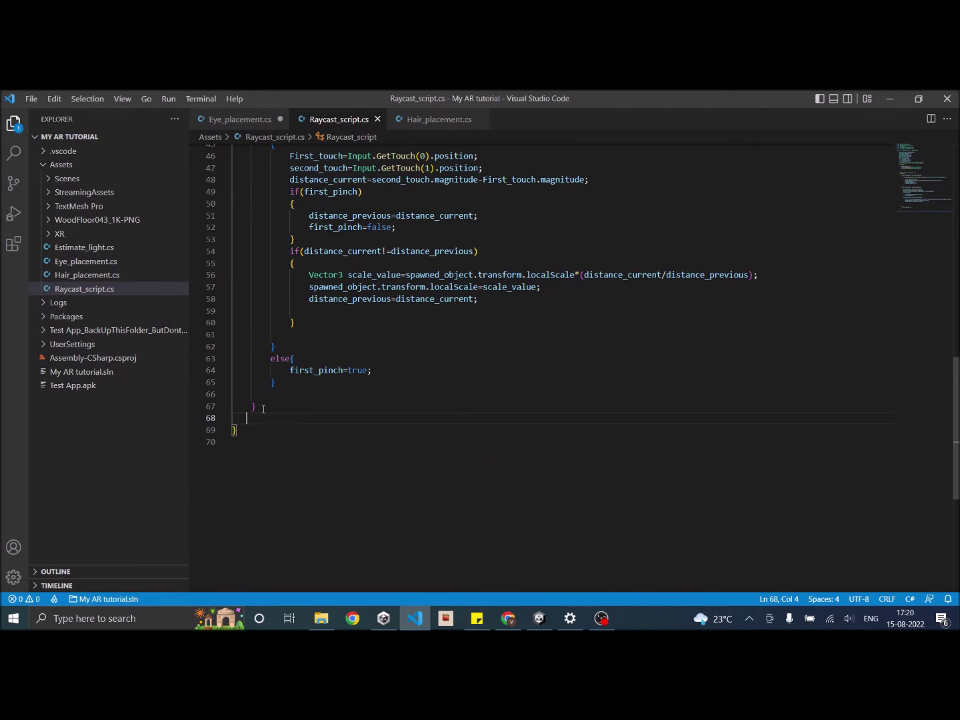
text(public)
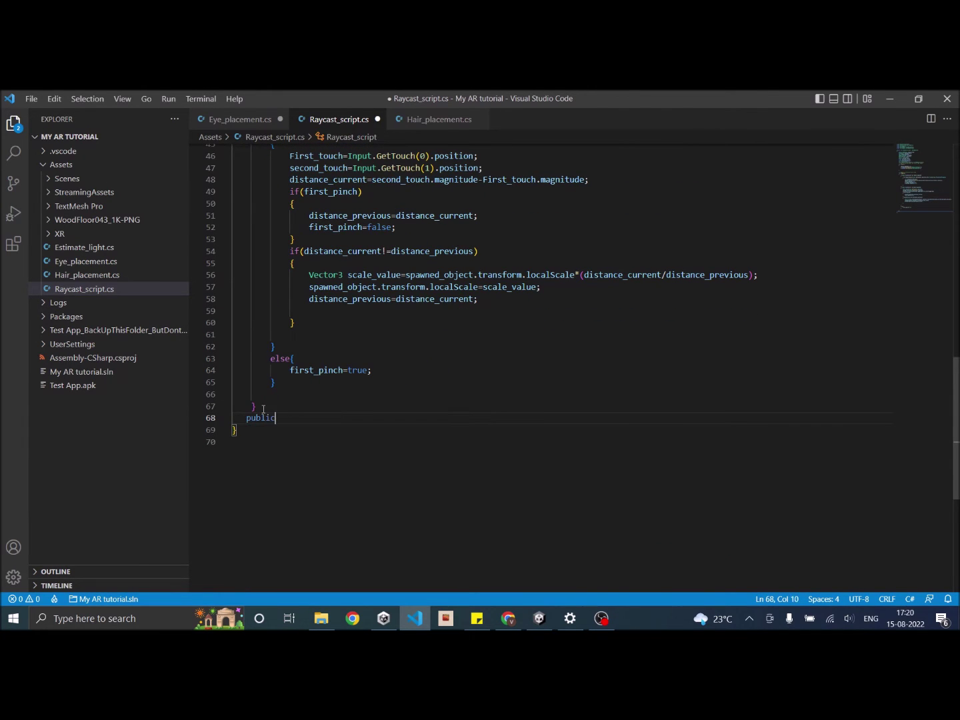
text( void Cap)
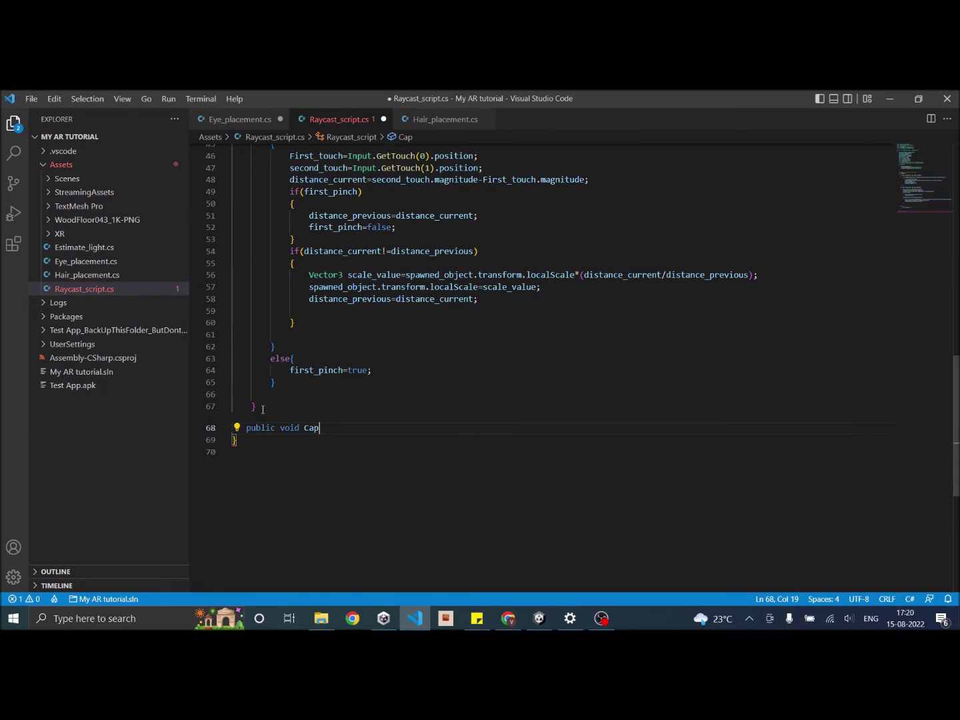
text(ture_)
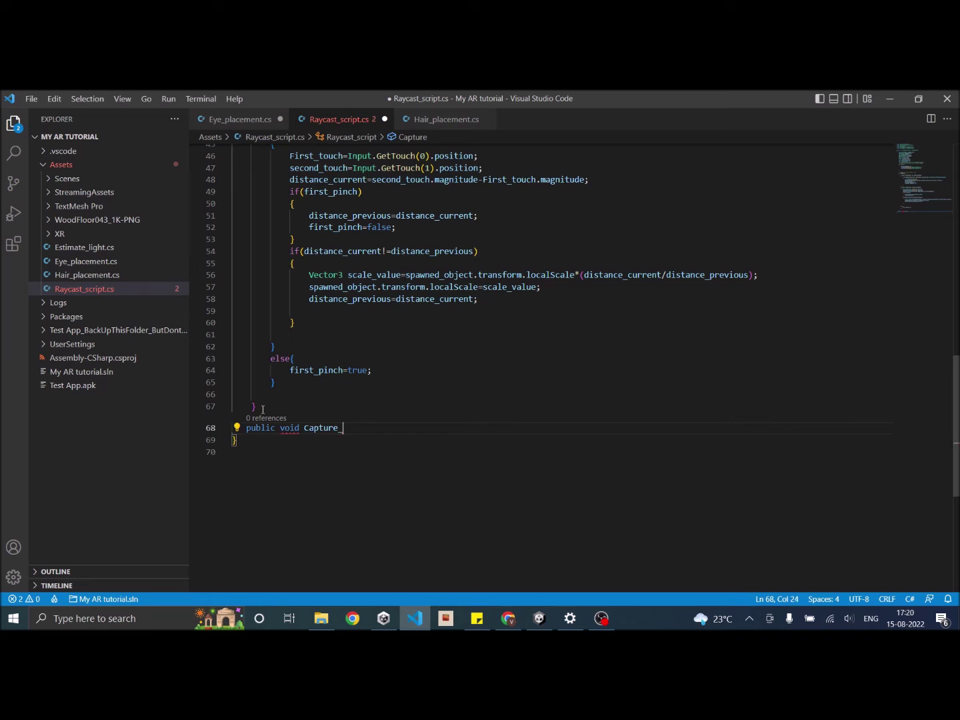
text(image())
key(Return)
text({)
key(Return)
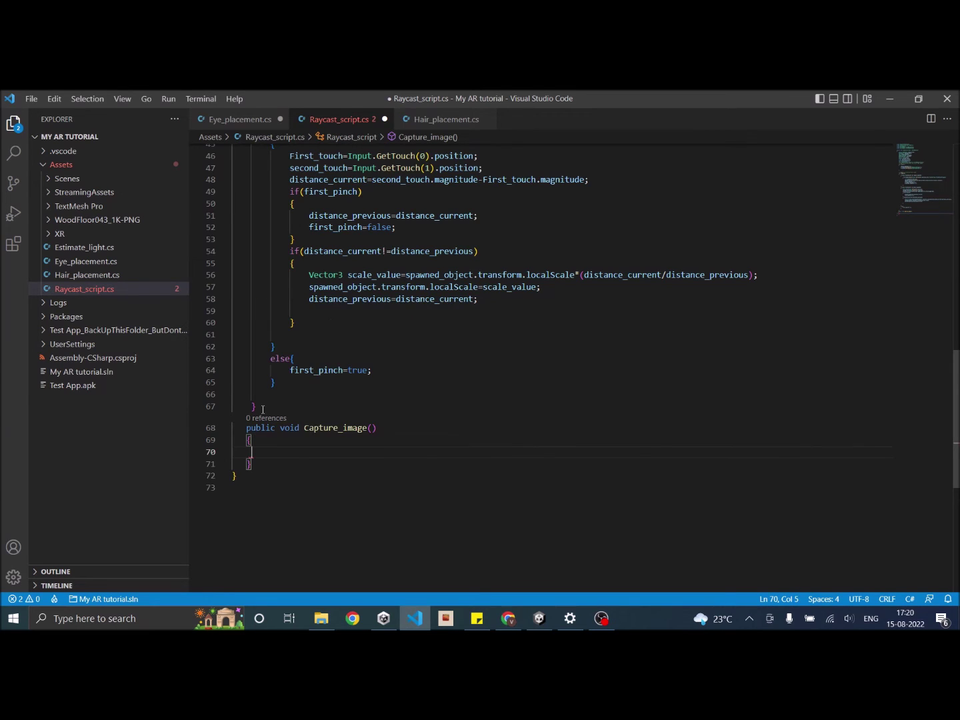
- Inside Capture_image, call ScreenCapture.CaptureScreenshot with the filename "Mypic.png"
text(scree)
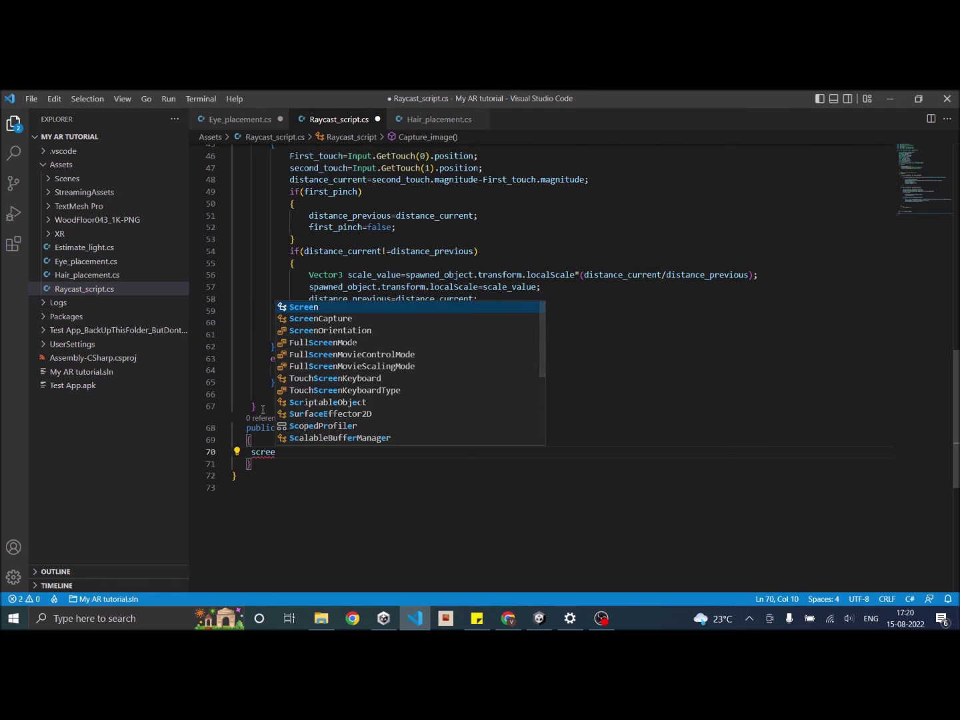
key(Down)
key(Tab)
text(.)
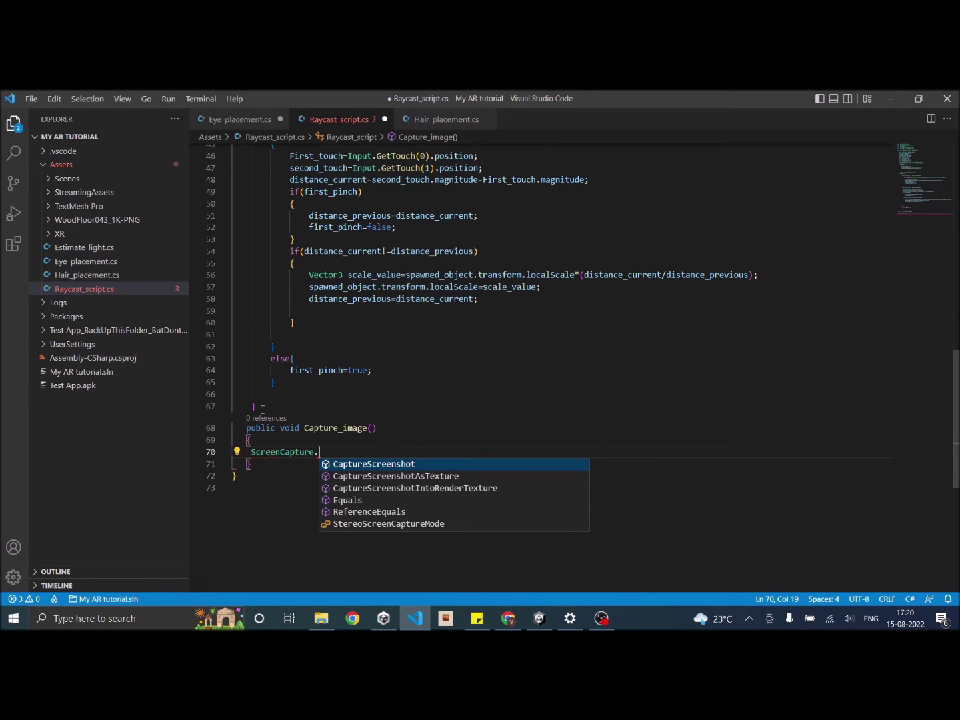
key(Tab)
text(()
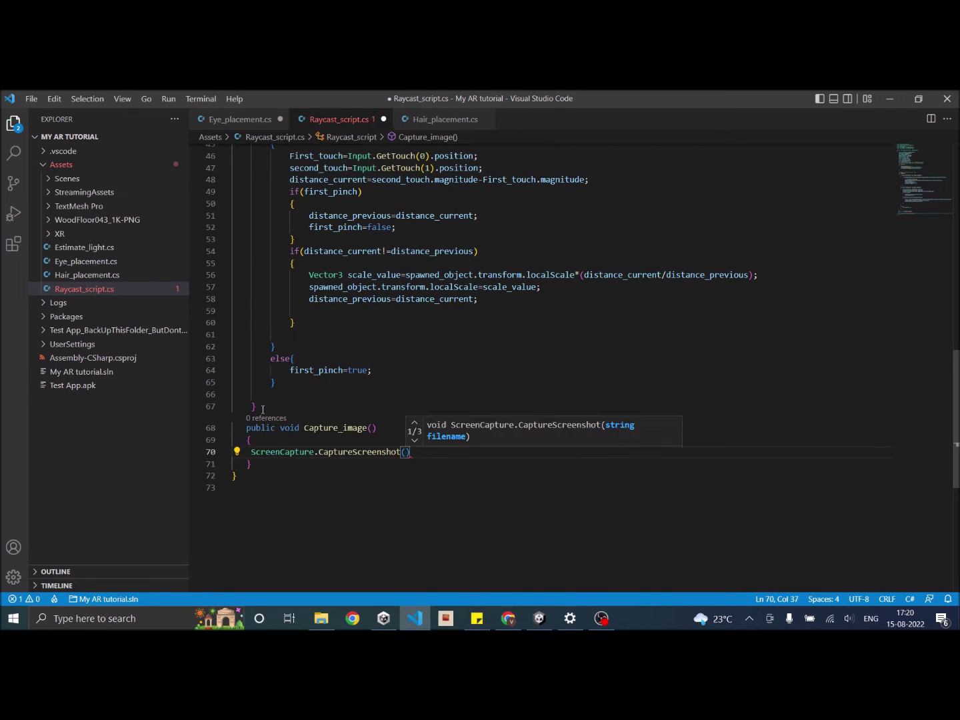
text("My)
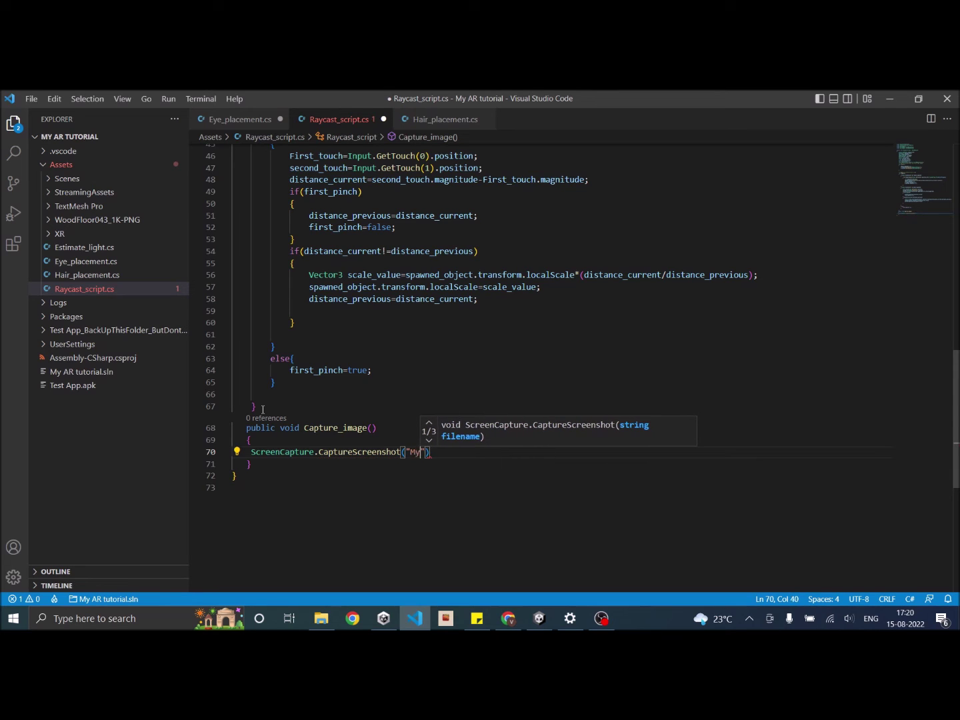
text(pic.p)
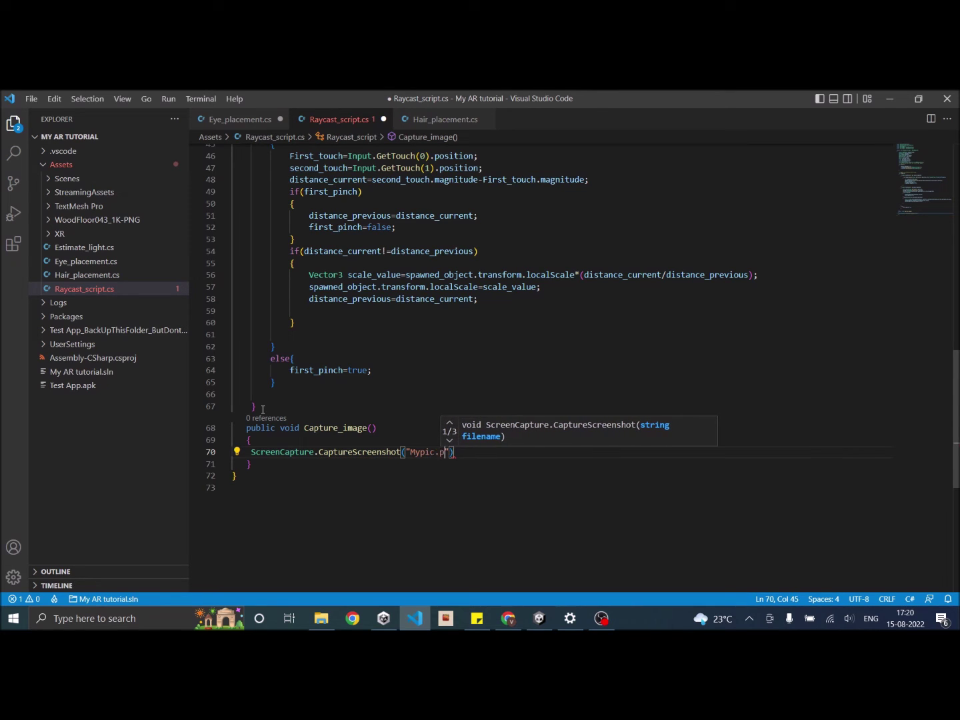
text(ng)
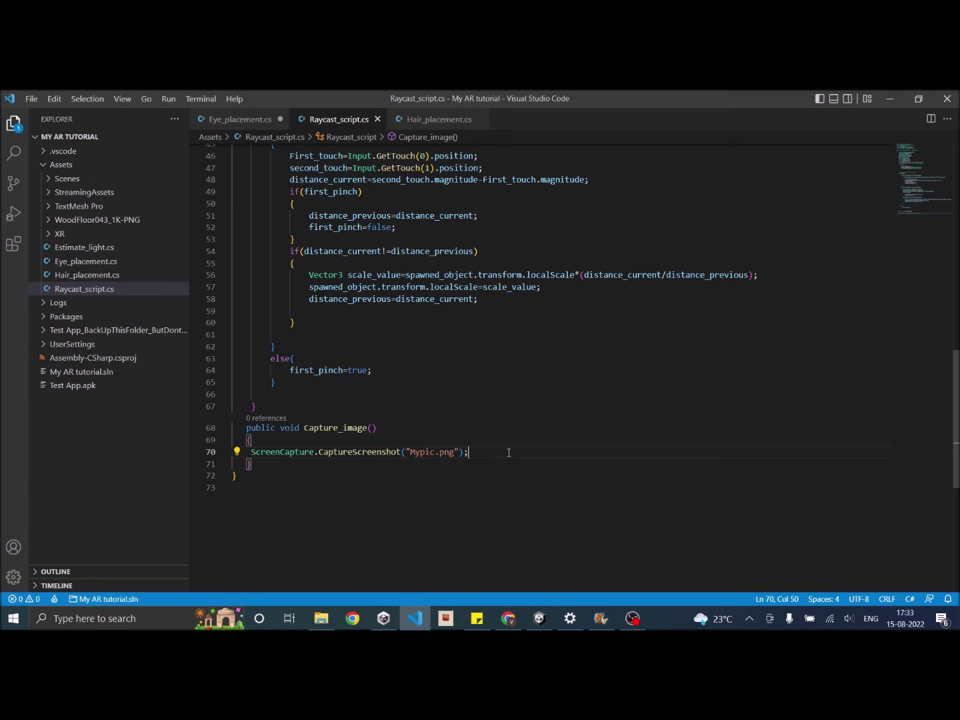
- Read the Application.persistentDataPath docs for per-platform save locations, then return to Unity
click(508, 617)
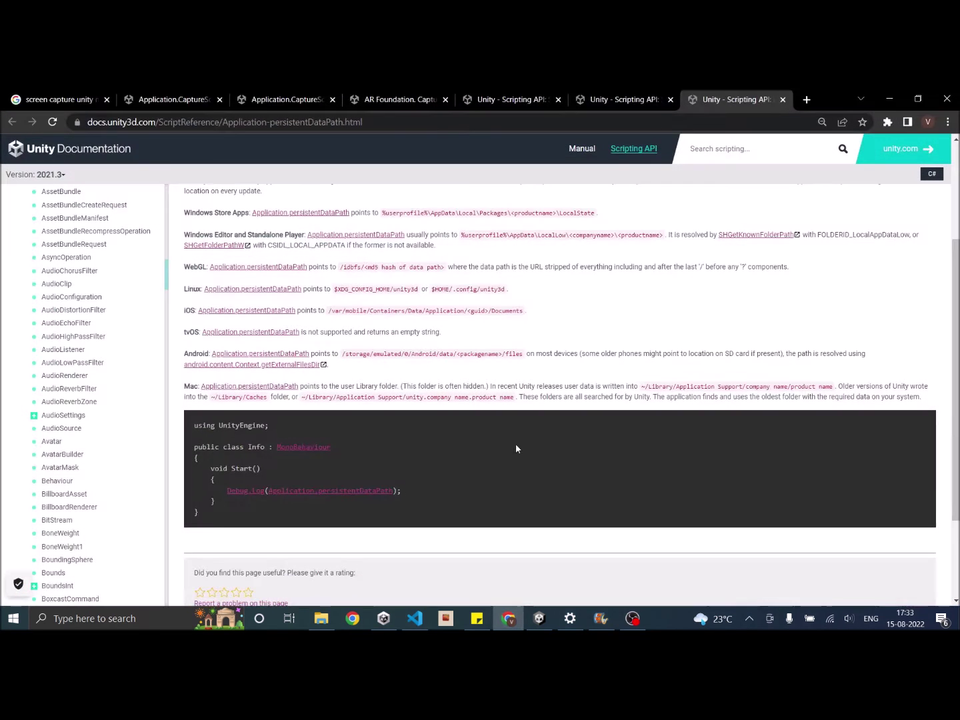
scroll(432, 283, up, 1)
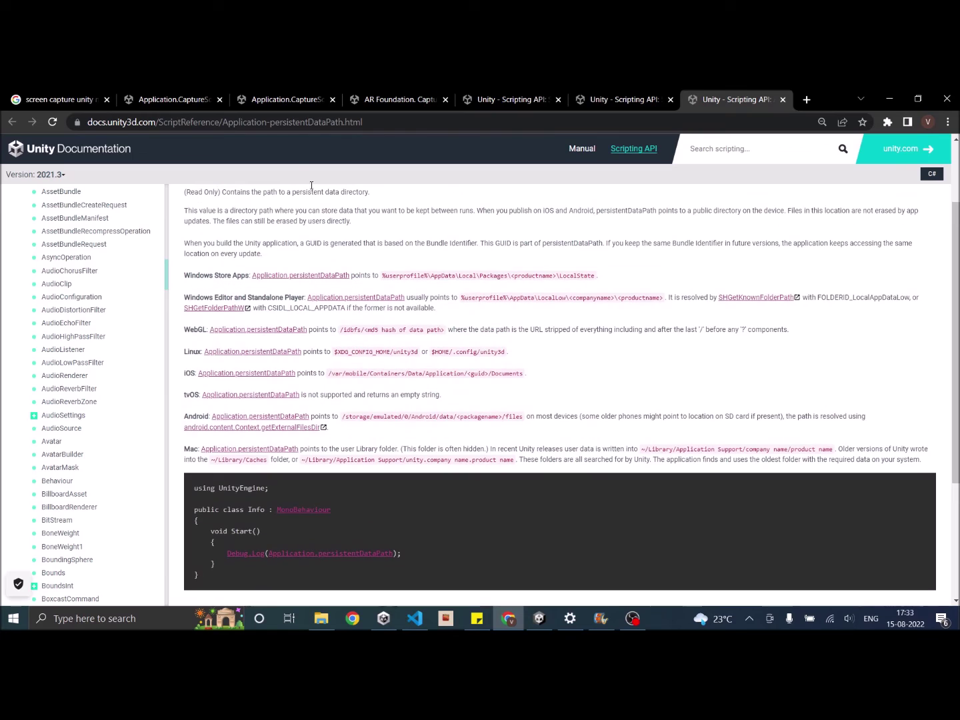
scroll(244, 310, down, 1)
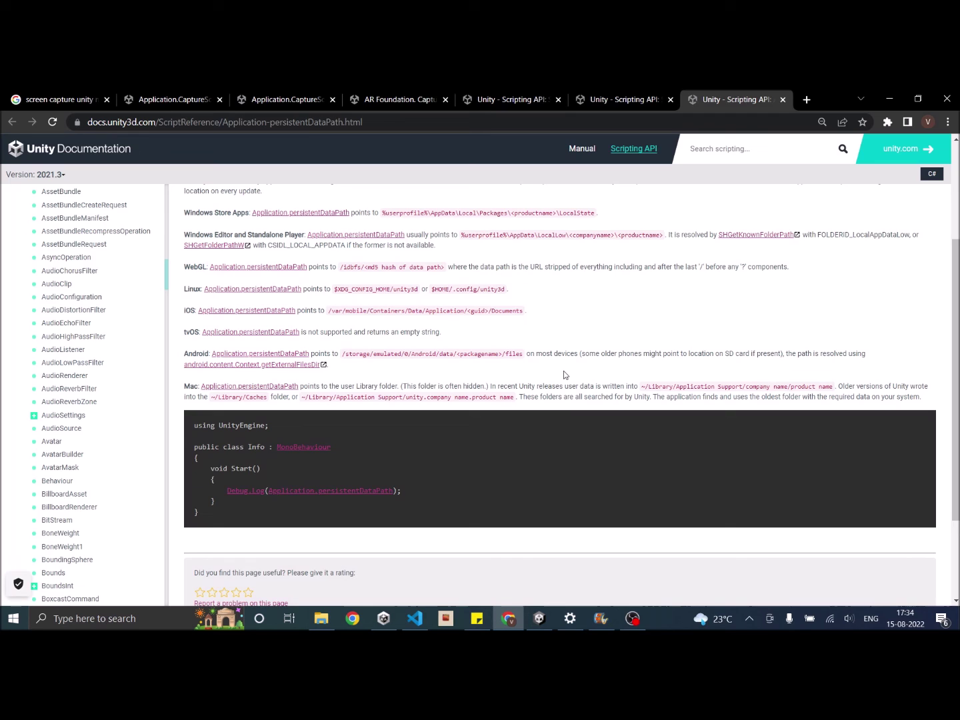
key(alt+Tab)
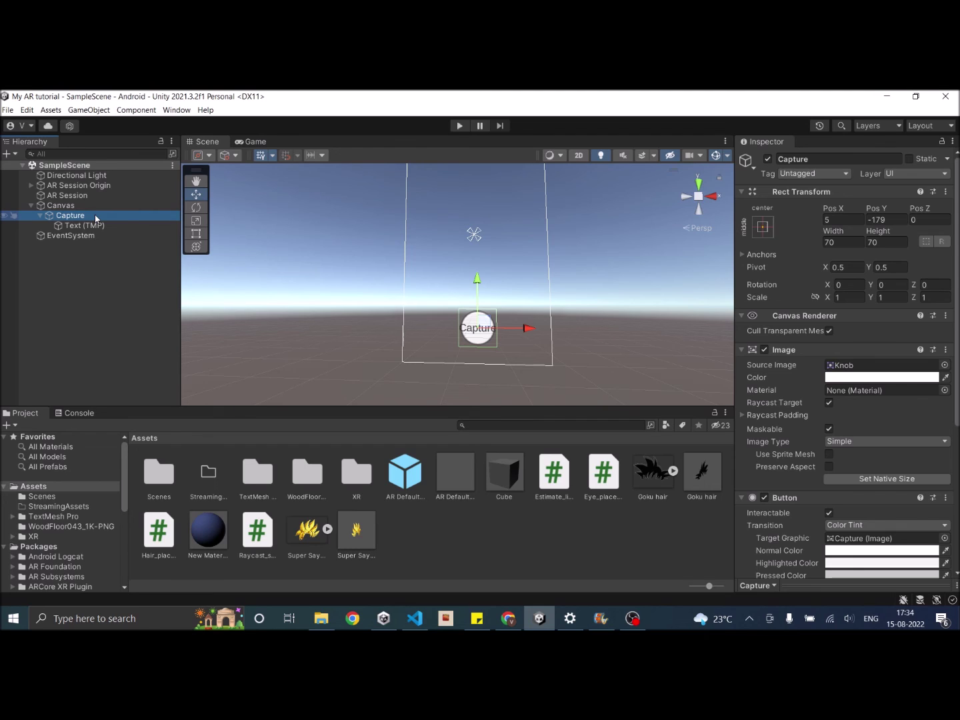
- Set the Capture button's On Click function to Raycast_script.Capture_image()
scroll(808, 478, down, 6)
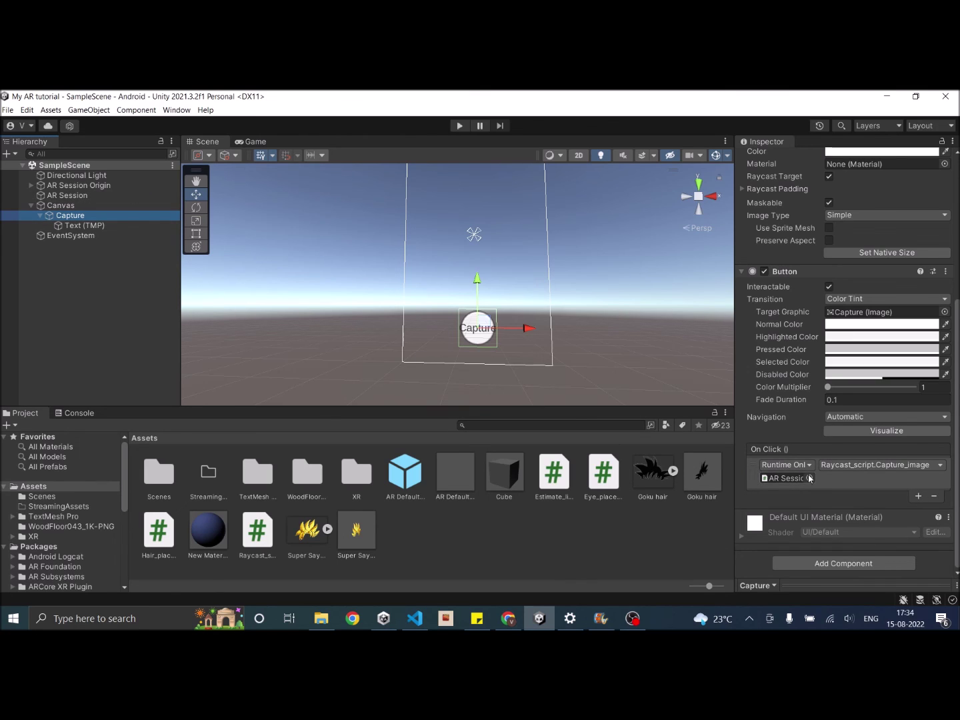
click(869, 466)
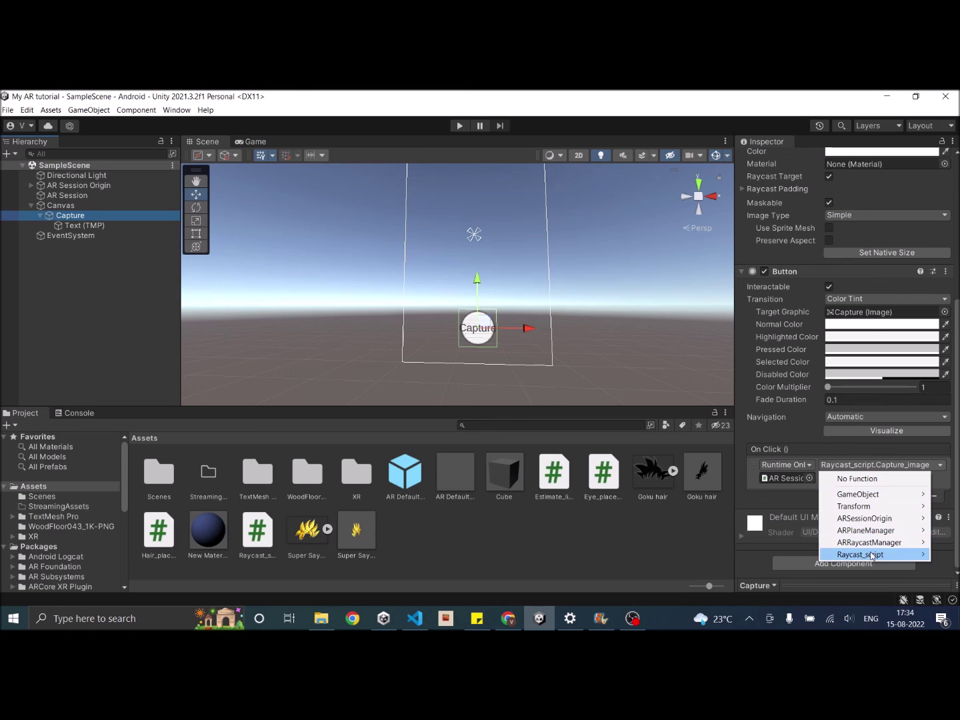
mouse_move(873, 554)
click(745, 507)
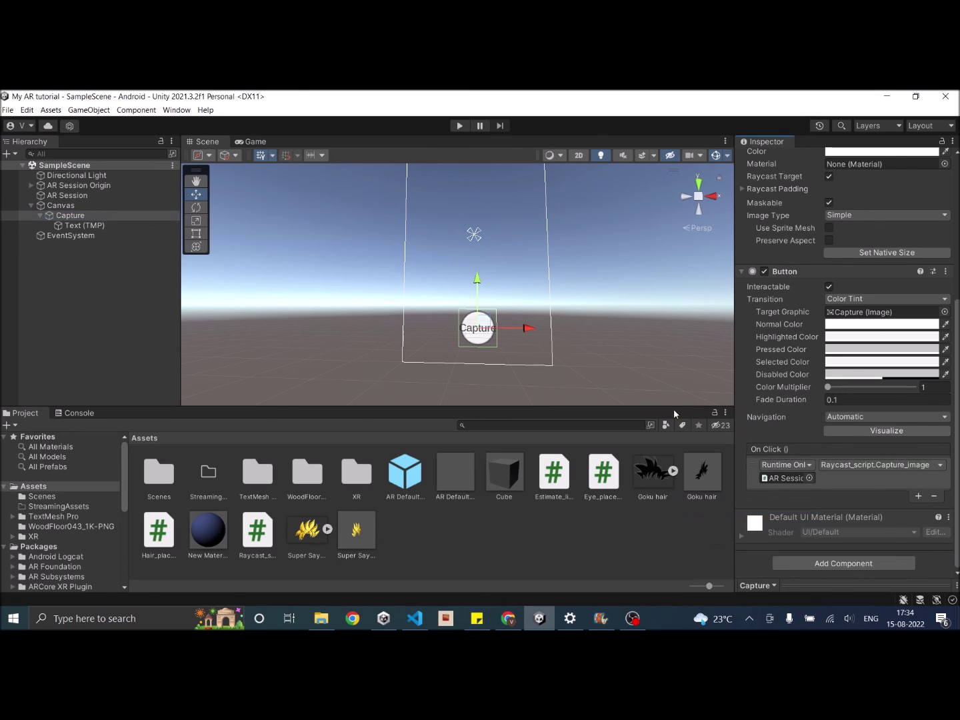
- Deselect the button and save SampleScene via File > Save
click(112, 305)
click(8, 110)
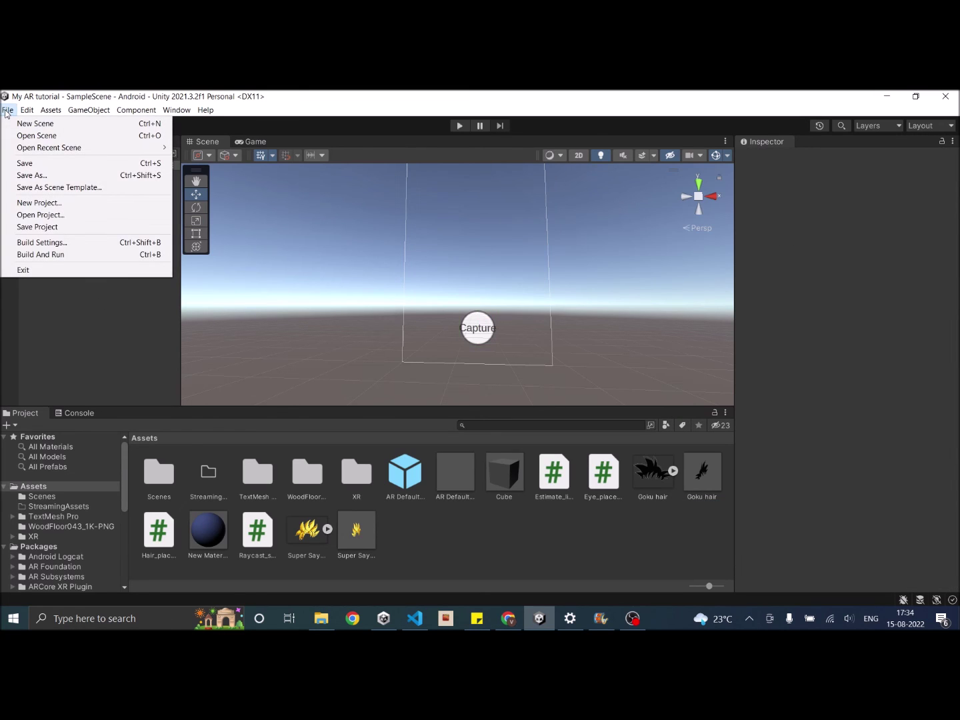
click(24, 162)
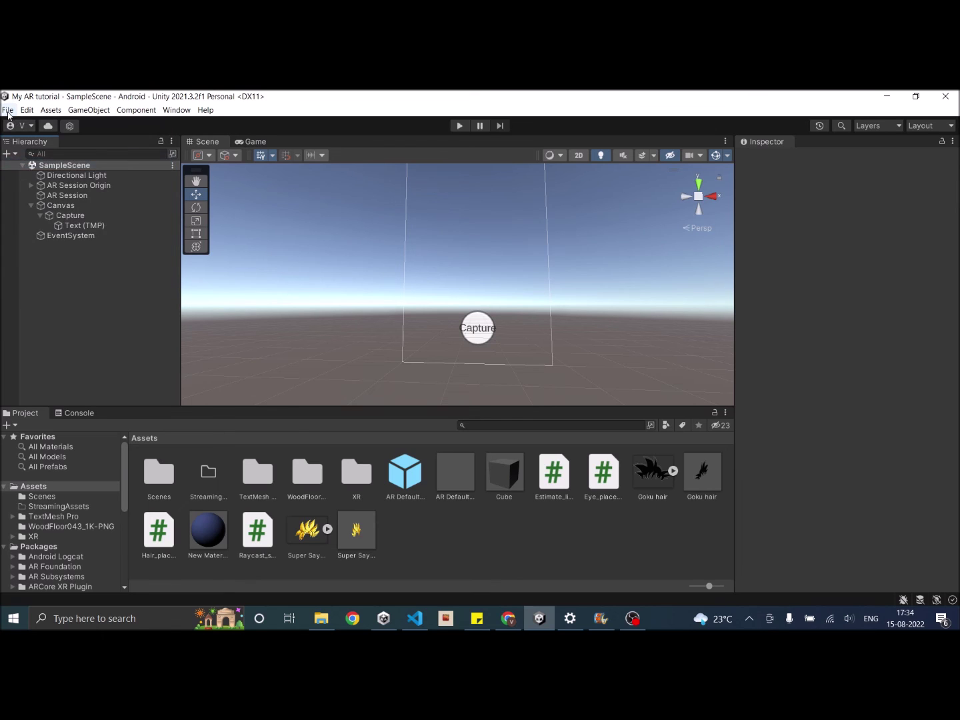
click(8, 110)
click(99, 334)
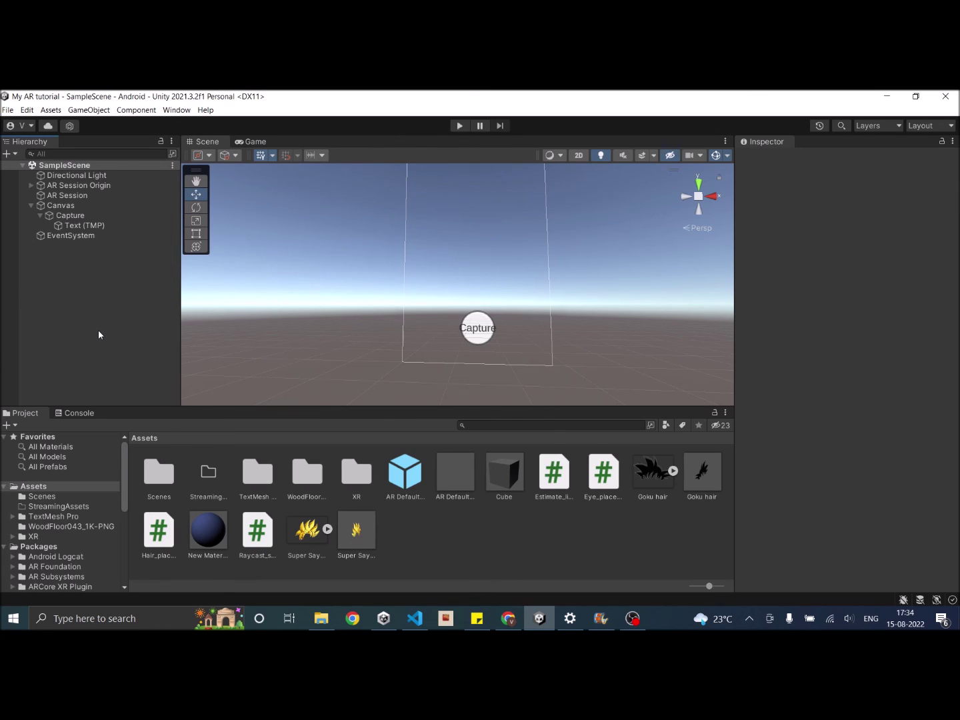